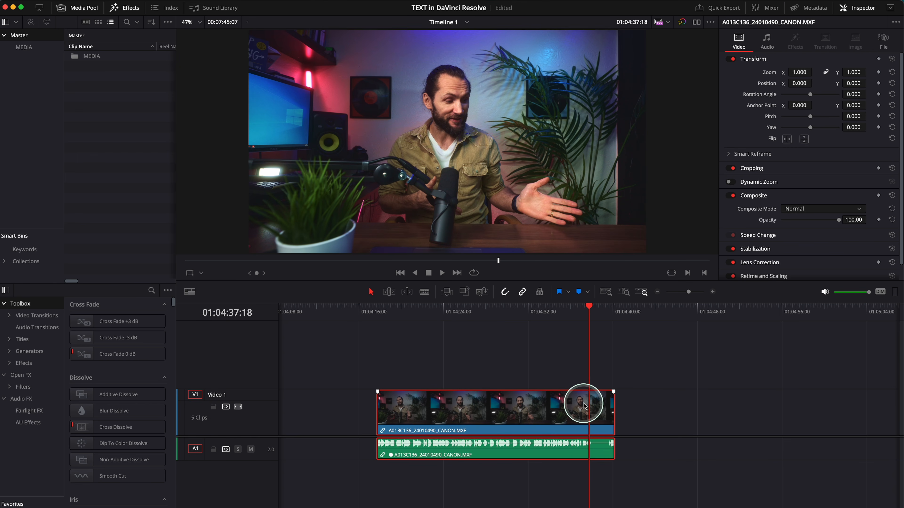
# Add a marker to the selected video clip at 01:04:37:18.
pyautogui.press('m')
pyautogui.click(588, 423)
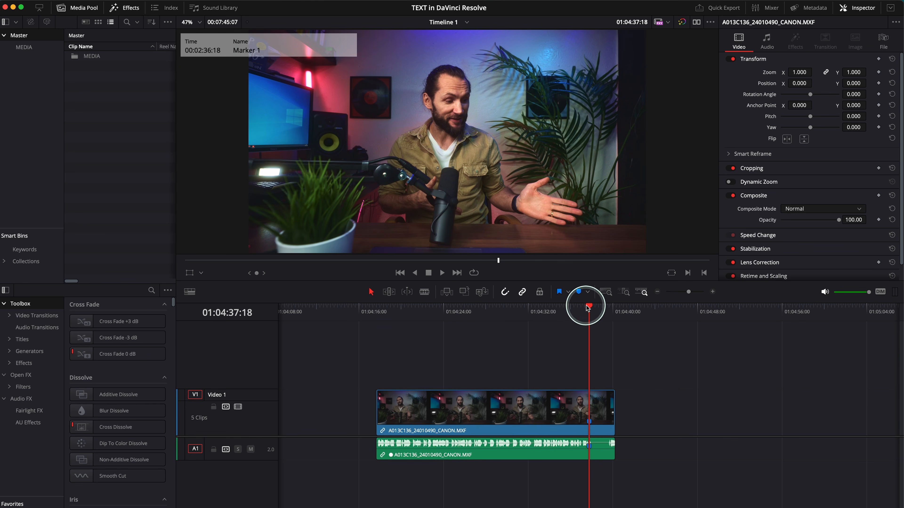
pyautogui.click(559, 415)
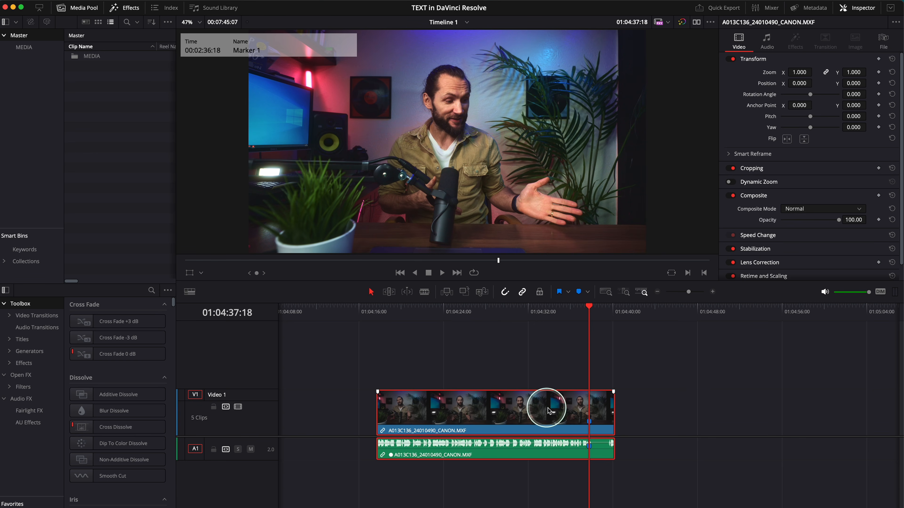
# Deselect the clip, add a timeline marker at 01:04:37:18 and move the playhead back to 01:04:36:06.
pyautogui.click(582, 323)
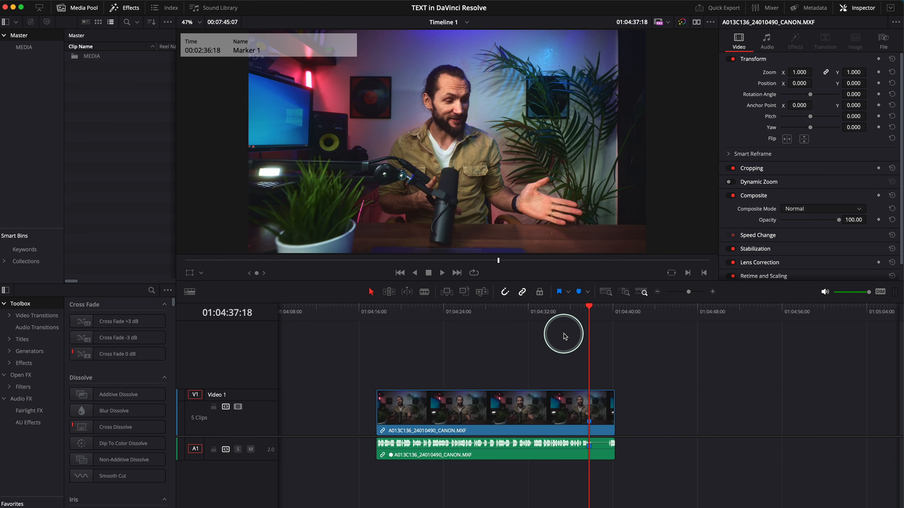
pyautogui.press('m')
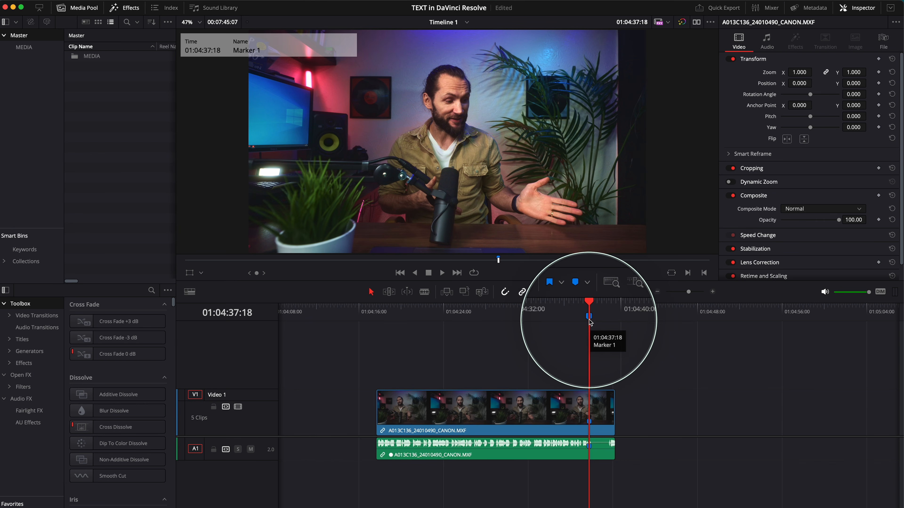
pyautogui.click(567, 414)
pyautogui.click(573, 311)
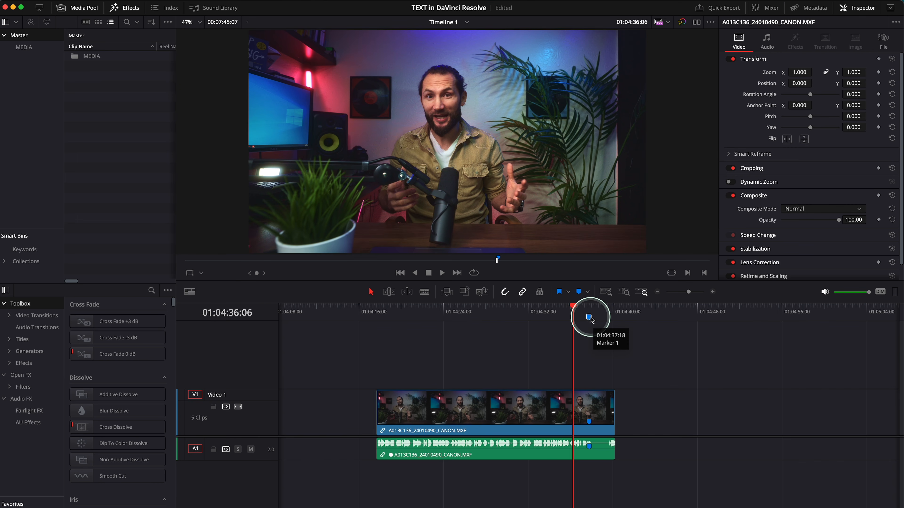
# Delete the timeline marker and return the playhead to the clip marker at 01:04:37:18, leaving the clip deselected.
pyautogui.doubleClick(590, 317)
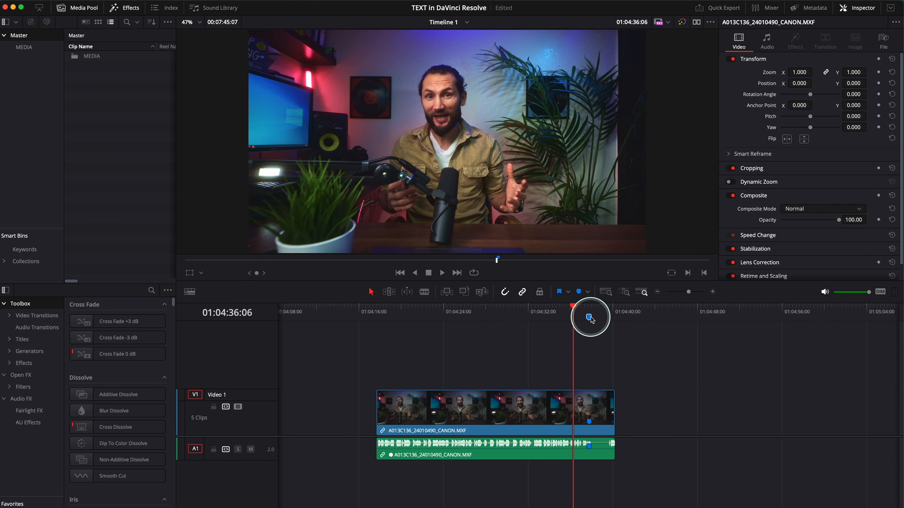
pyautogui.click(585, 314)
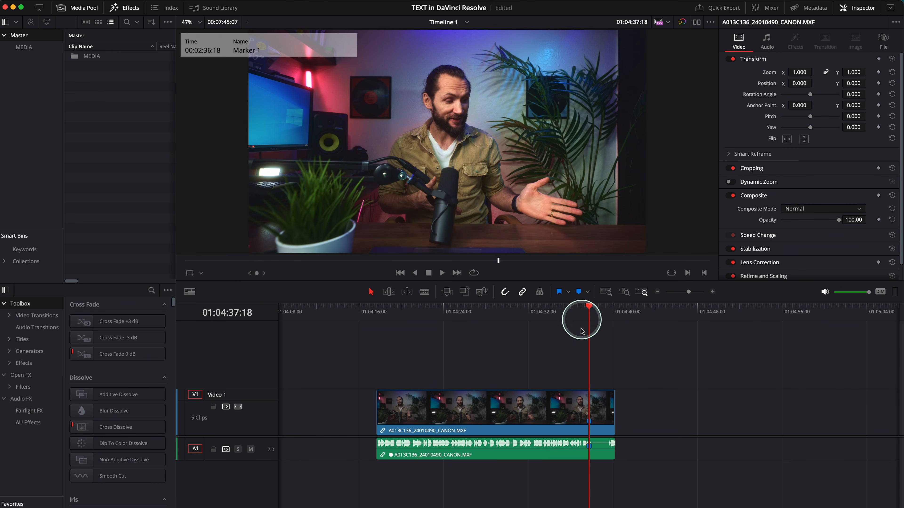
pyautogui.click(577, 413)
pyautogui.click(517, 373)
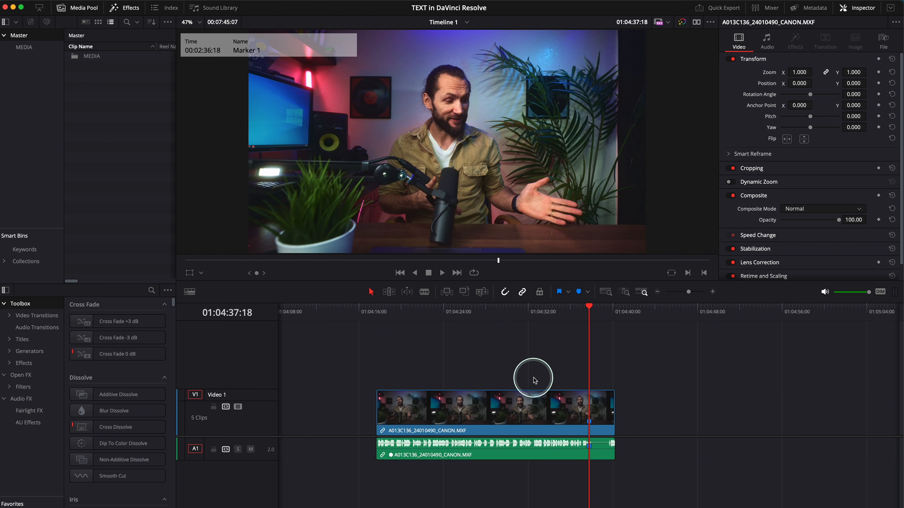
# Add the basic Text title on a new video track above the clip, starting at the clip marker.
pyautogui.click(119, 9)
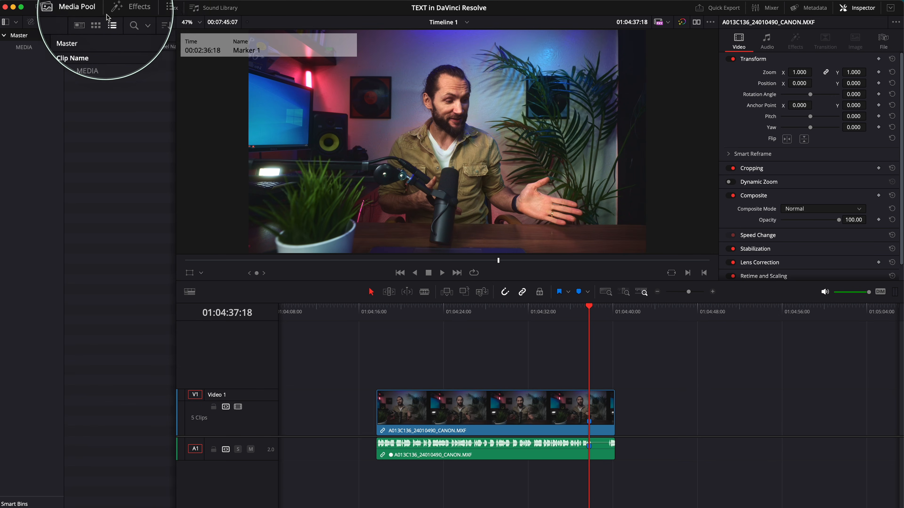
pyautogui.click(123, 11)
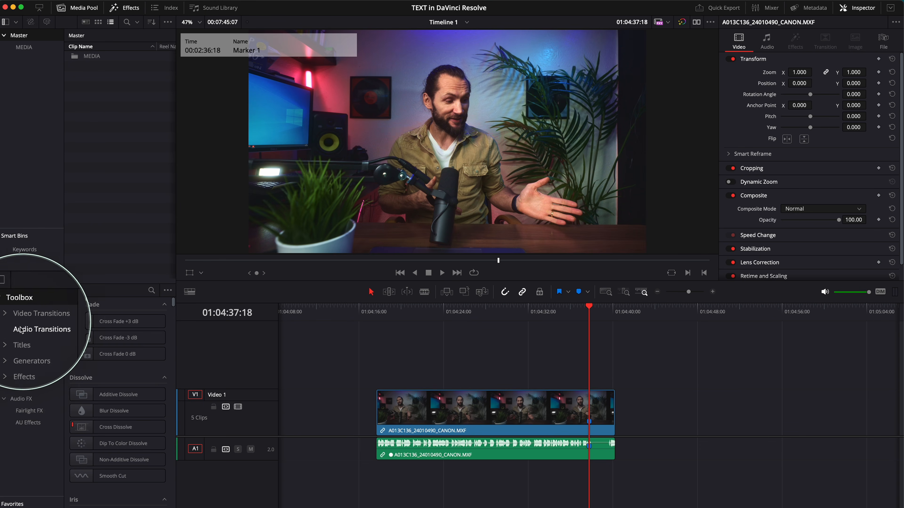
pyautogui.click(21, 340)
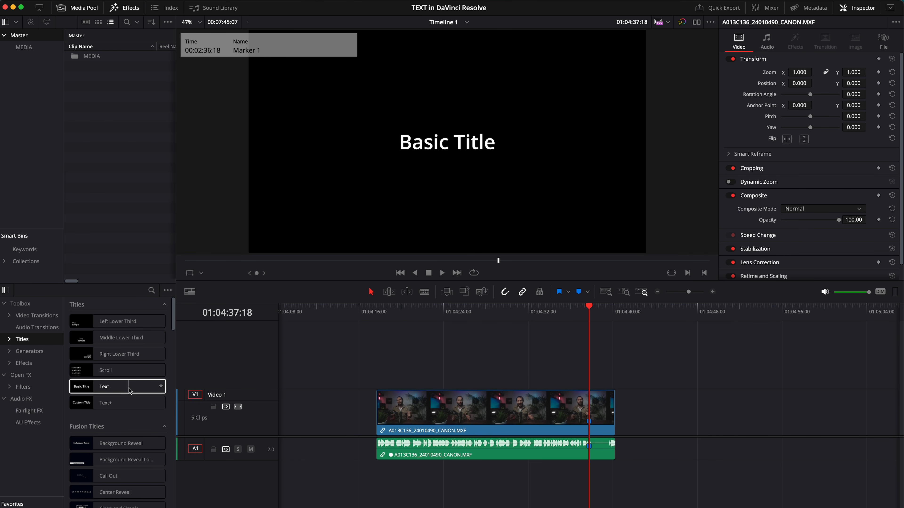
pyautogui.moveTo(132, 389); pyautogui.dragTo(633, 370)
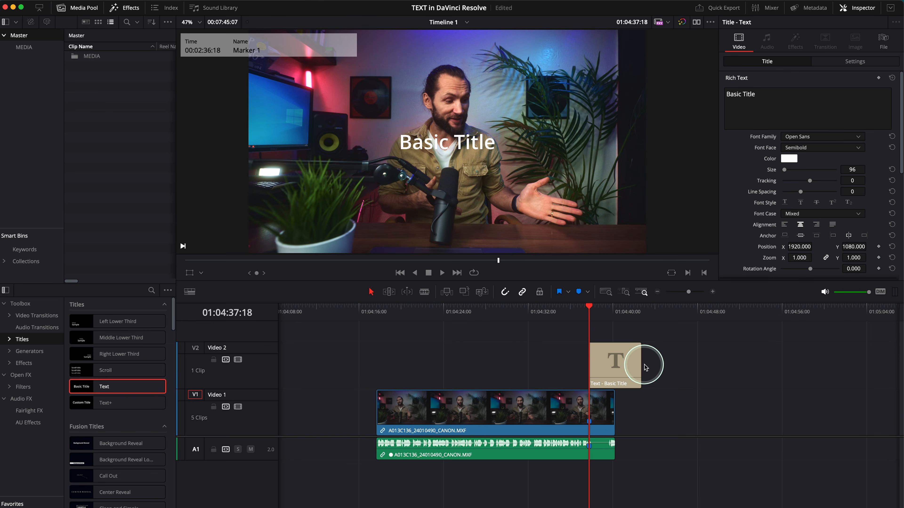
# Trim the title to end together with the video clip and return the playhead to the title's start.
pyautogui.moveTo(642, 369); pyautogui.dragTo(771, 368)
pyautogui.moveTo(588, 307); pyautogui.dragTo(632, 327)
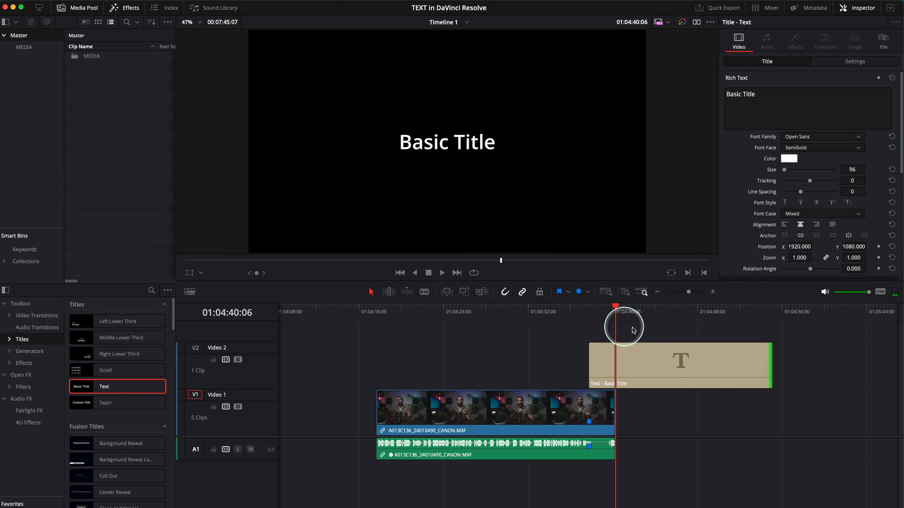
pyautogui.moveTo(769, 360); pyautogui.dragTo(597, 367)
pyautogui.click(589, 312)
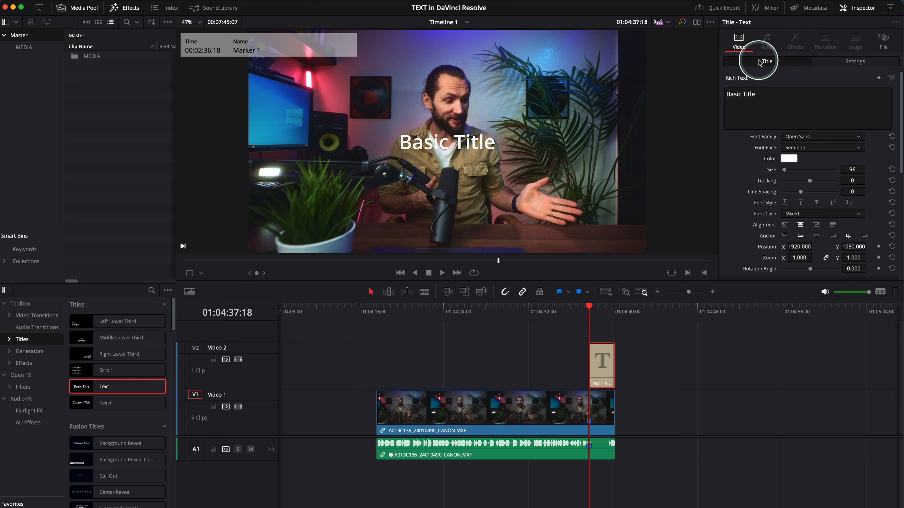
pyautogui.click(857, 63)
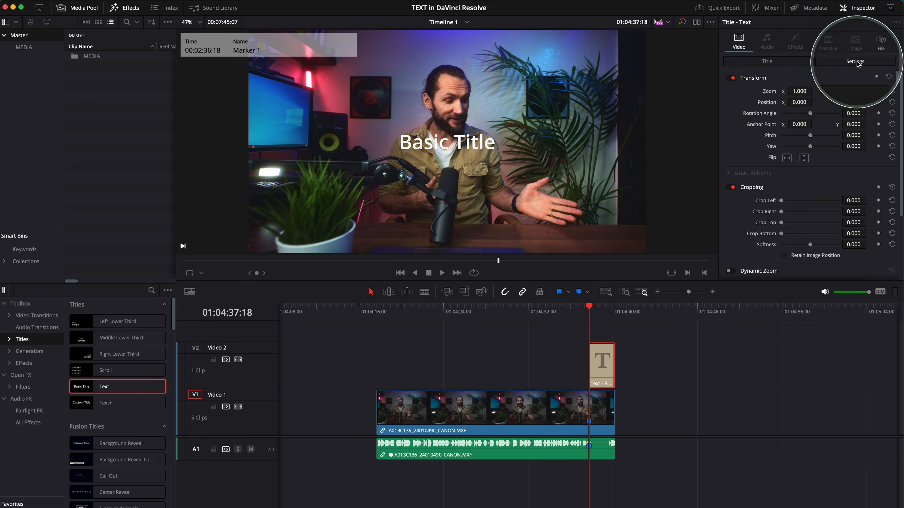
pyautogui.click(760, 62)
pyautogui.scroll(-5, 803, 204)
pyautogui.scroll(-3, 803, 202)
pyautogui.scroll(10, 741, 161)
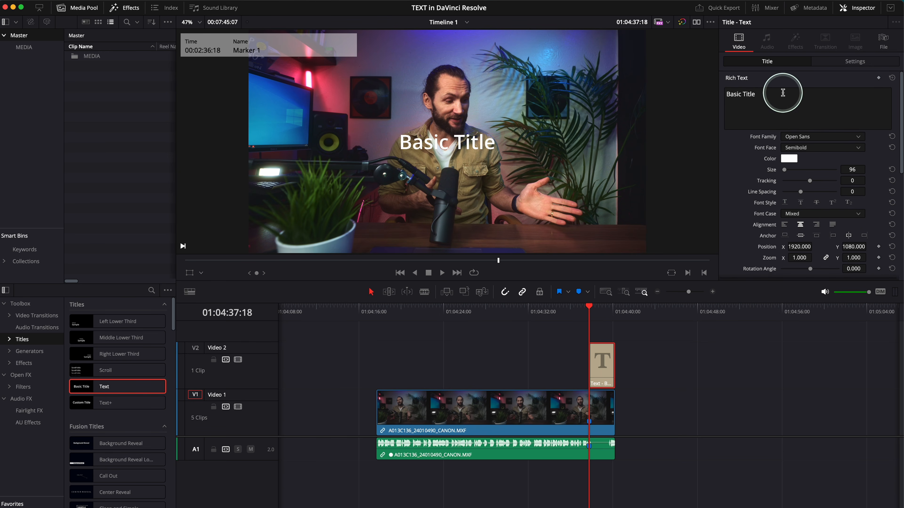
# Try repositioning the title in the viewer with the Transform overlay, undo the move and hide the overlay.
pyautogui.click(600, 313)
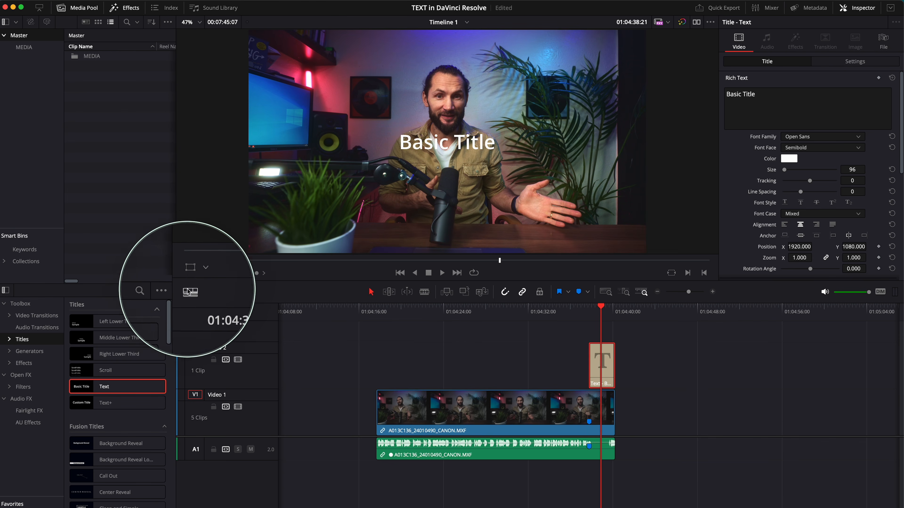
pyautogui.click(190, 273)
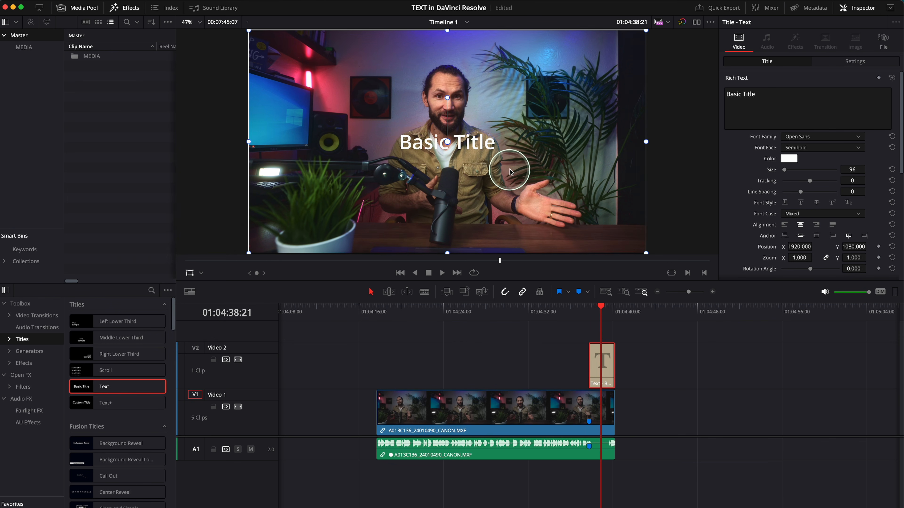
pyautogui.moveTo(423, 152); pyautogui.dragTo(545, 236)
pyautogui.press('super+z')
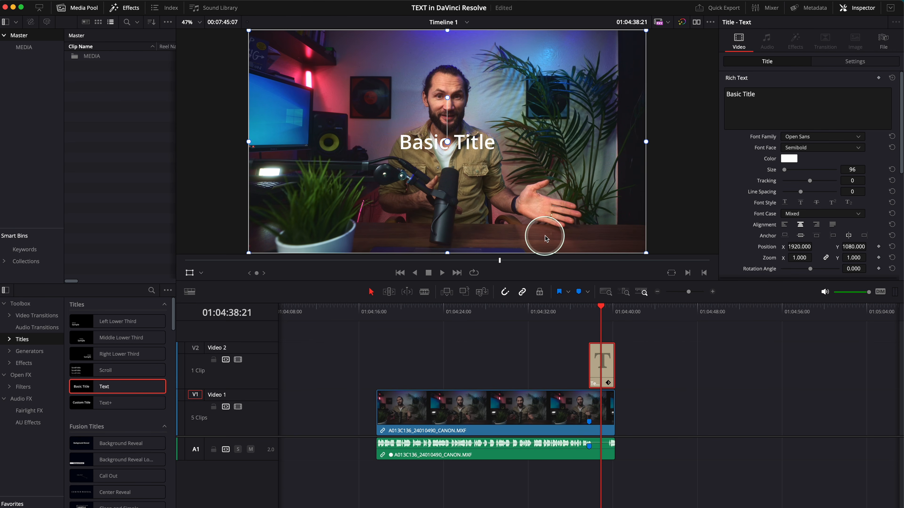
pyautogui.click(190, 278)
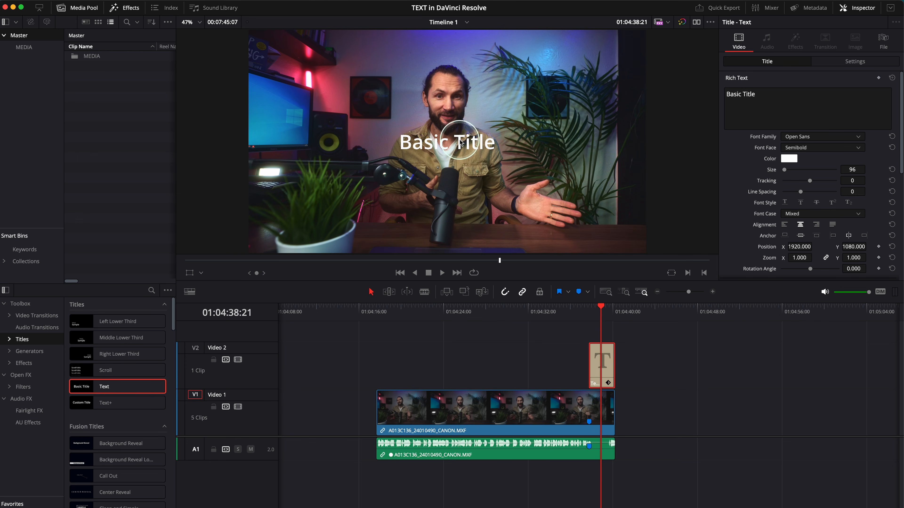
# Set the title's transform position to X -47 and Y -160.
pyautogui.click(855, 63)
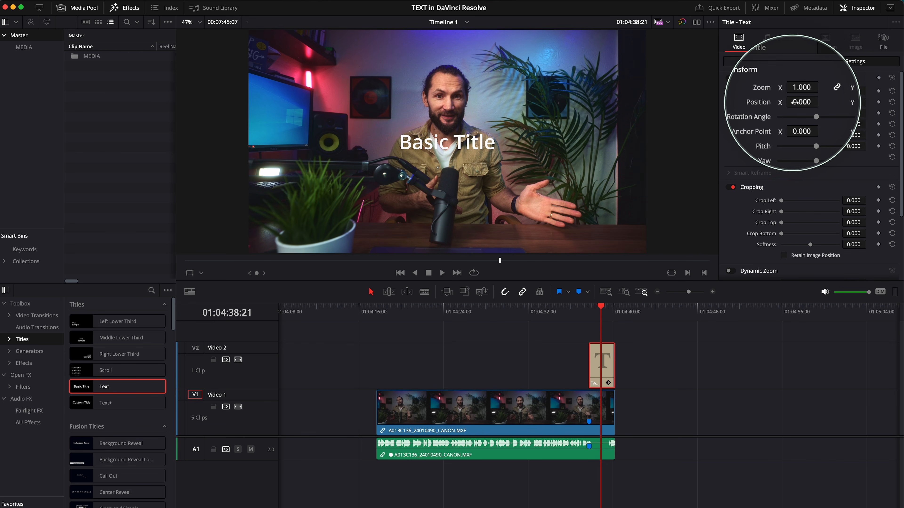
pyautogui.moveTo(797, 103); pyautogui.dragTo(774, 114)
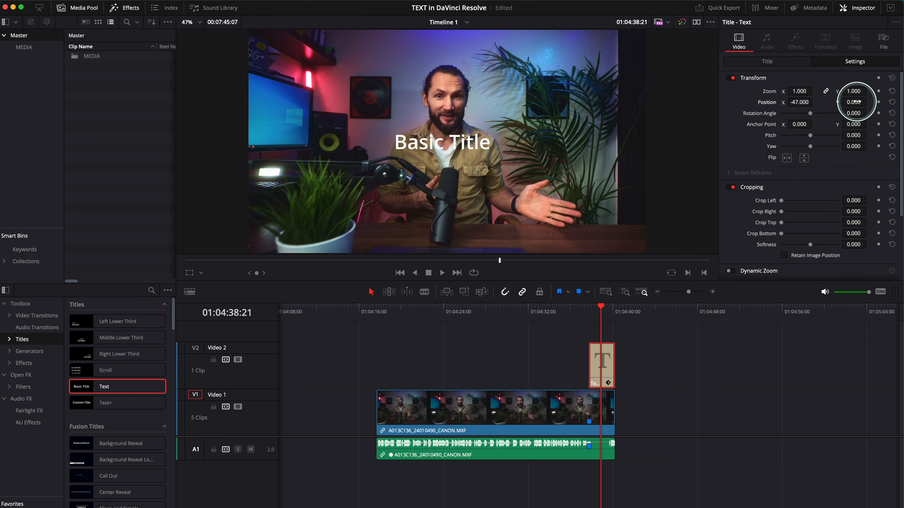
pyautogui.moveTo(853, 103)
pyautogui.mouseDown()
pyautogui.moveTo(845, 95)
pyautogui.moveTo(758, 105)
pyautogui.moveTo(863, 107)
pyautogui.mouseUp()
pyautogui.moveTo(450, 273); pyautogui.dragTo(336, 253)
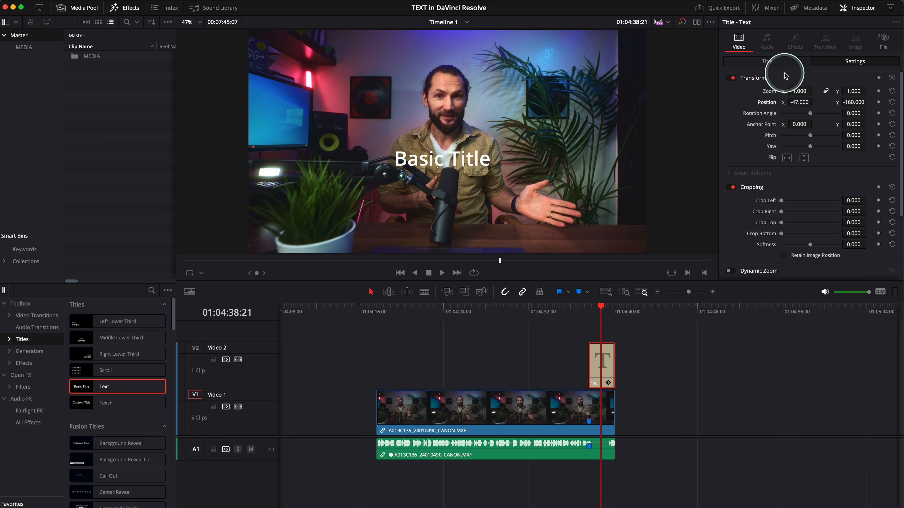
# Change the title's font family to Phosphate.
pyautogui.click(766, 62)
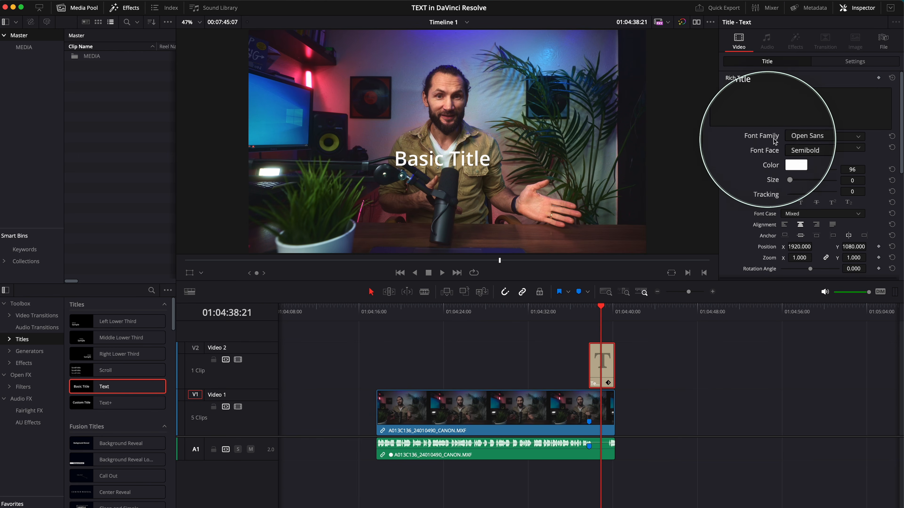
pyautogui.click(809, 138)
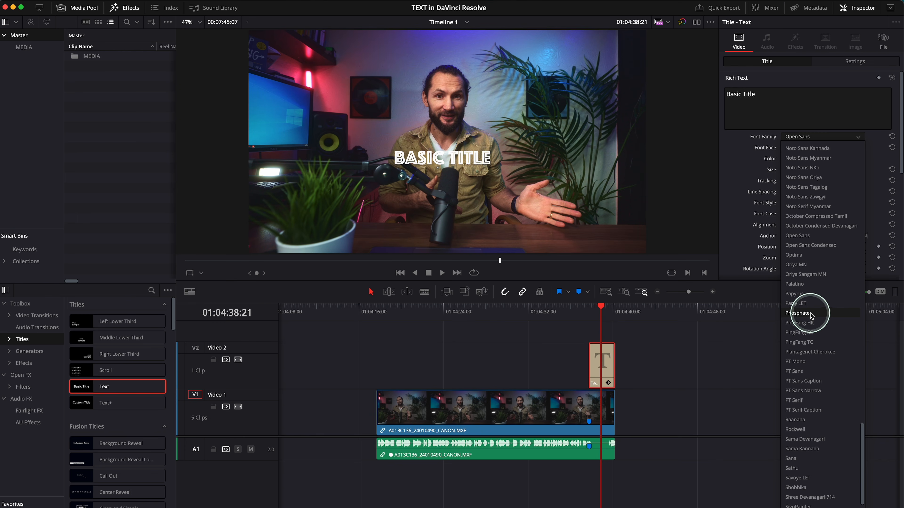
pyautogui.click(805, 307)
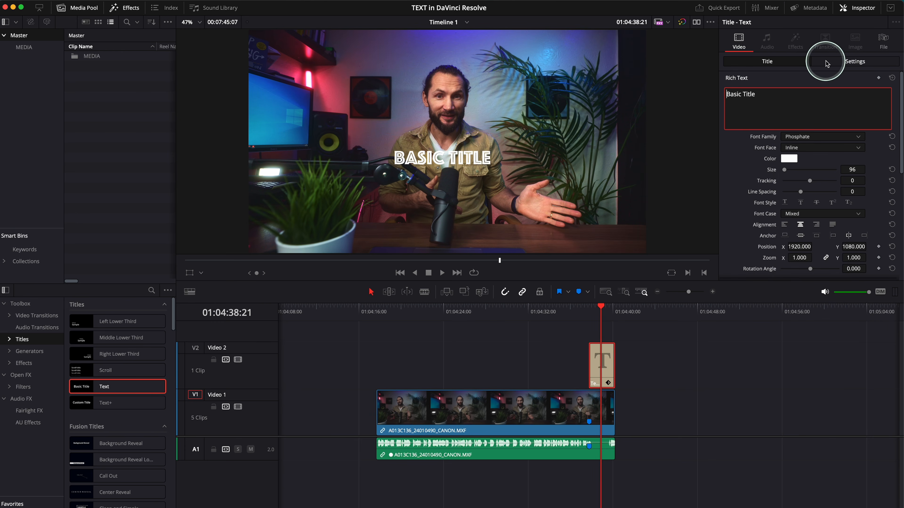
# Place the title in the lower-right area of the frame at position X 1141, Y -764, with zoom 1.430.
pyautogui.click(841, 67)
pyautogui.moveTo(799, 102); pyautogui.dragTo(619, 183)
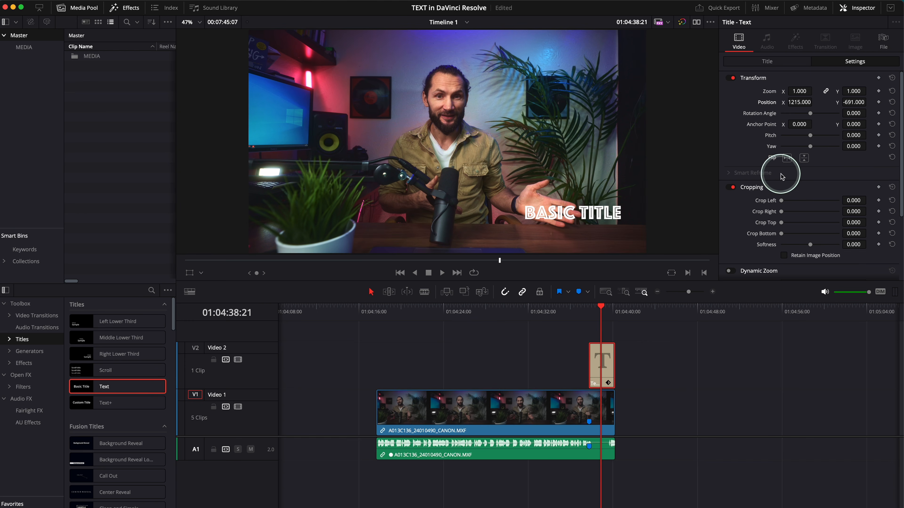
pyautogui.moveTo(796, 91)
pyautogui.mouseDown()
pyautogui.moveTo(804, 101)
pyautogui.moveTo(761, 106)
pyautogui.moveTo(796, 103)
pyautogui.mouseUp()
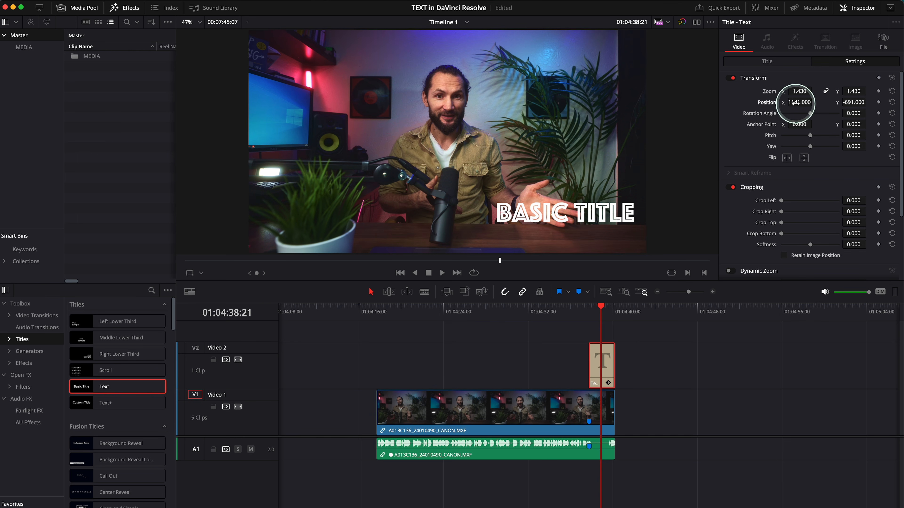
pyautogui.moveTo(853, 102); pyautogui.dragTo(820, 105)
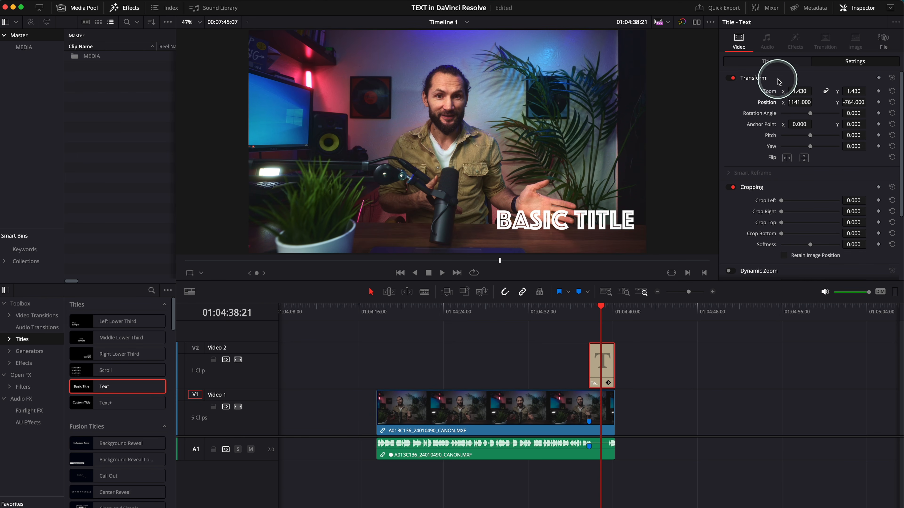
# Enable Dynamic Zoom on the title with its direction swapped, and play the title back from its start.
pyautogui.scroll(-5, 790, 174)
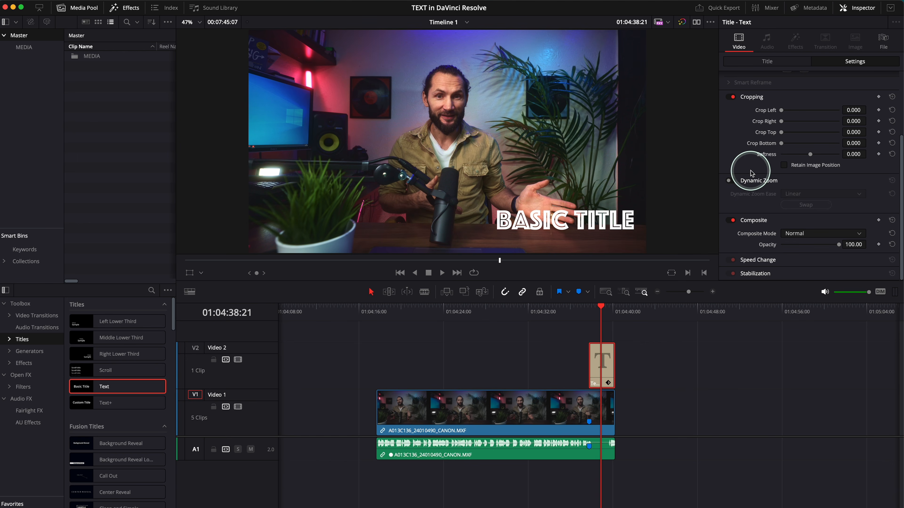
pyautogui.click(729, 181)
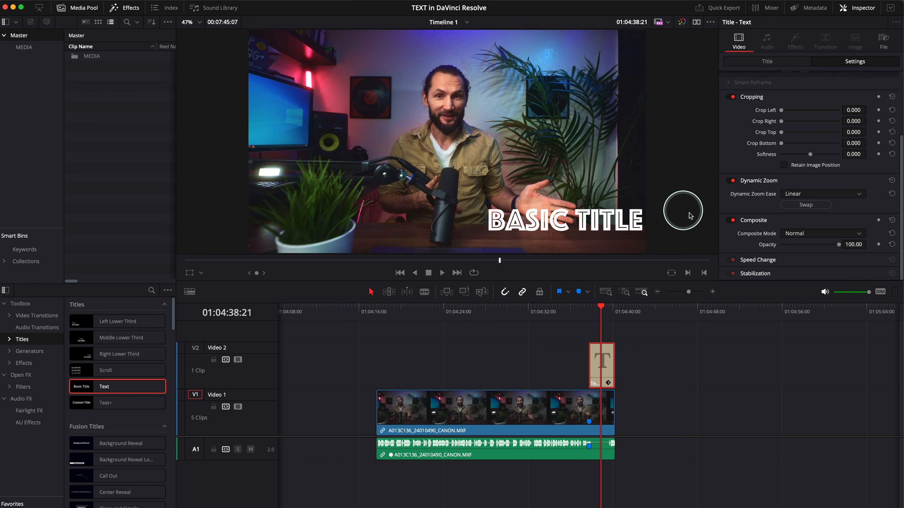
pyautogui.click(802, 205)
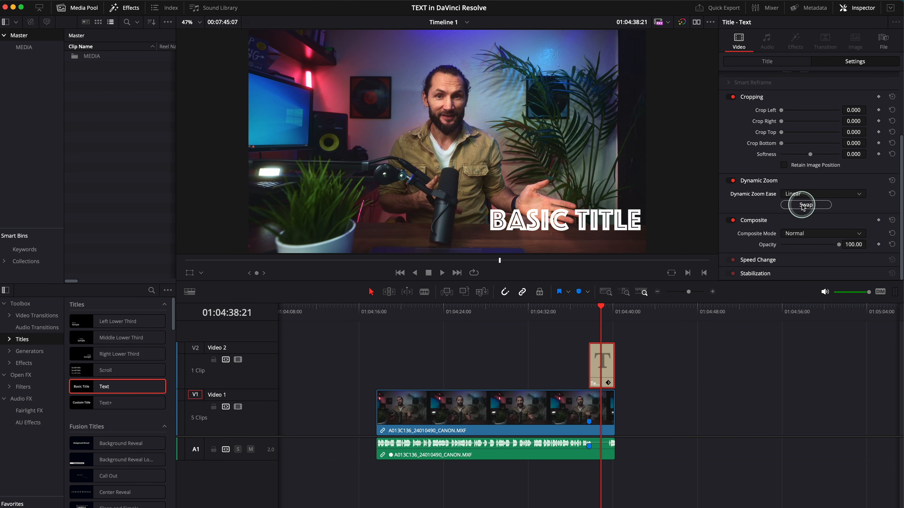
pyautogui.click(588, 314)
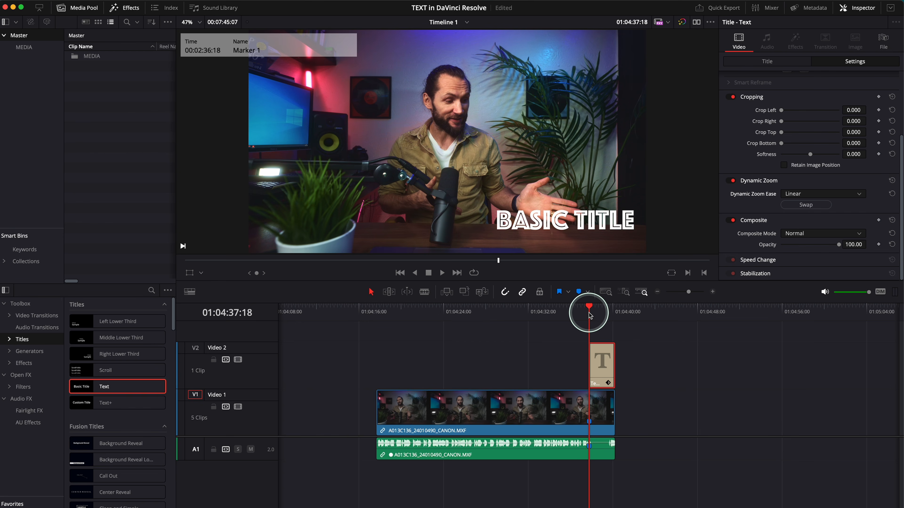
pyautogui.press('space')
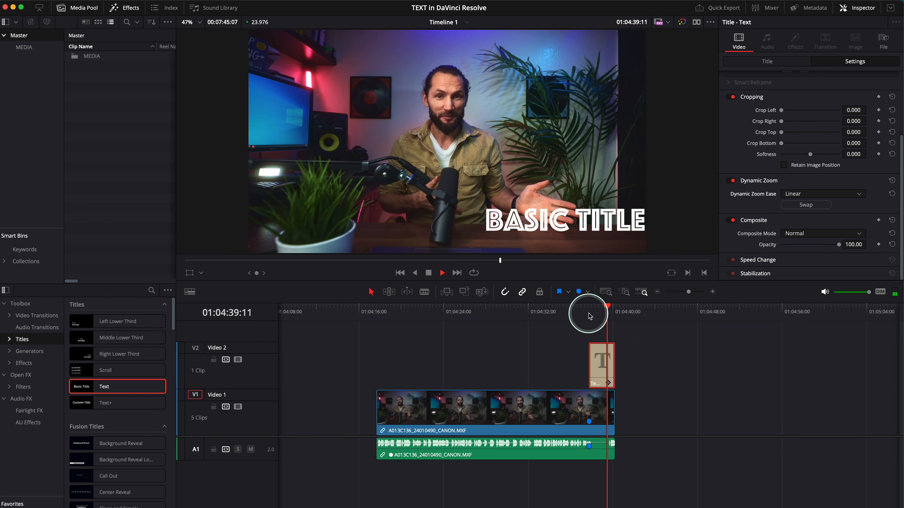
pyautogui.click(588, 314)
pyautogui.scroll(4, 765, 214)
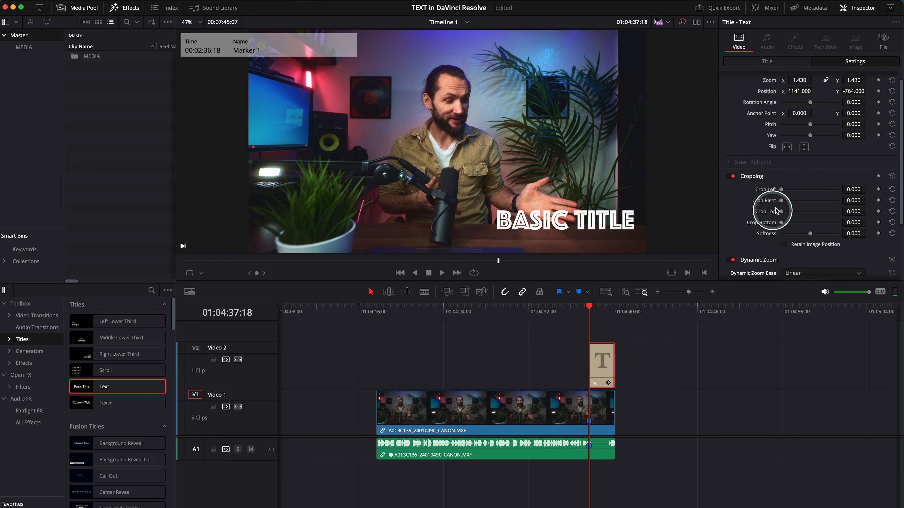
# Tilt the title with pitch 0.492 and yaw -0.698, and set its anchor point to X 214, Y 63.
pyautogui.scroll(1, 769, 143)
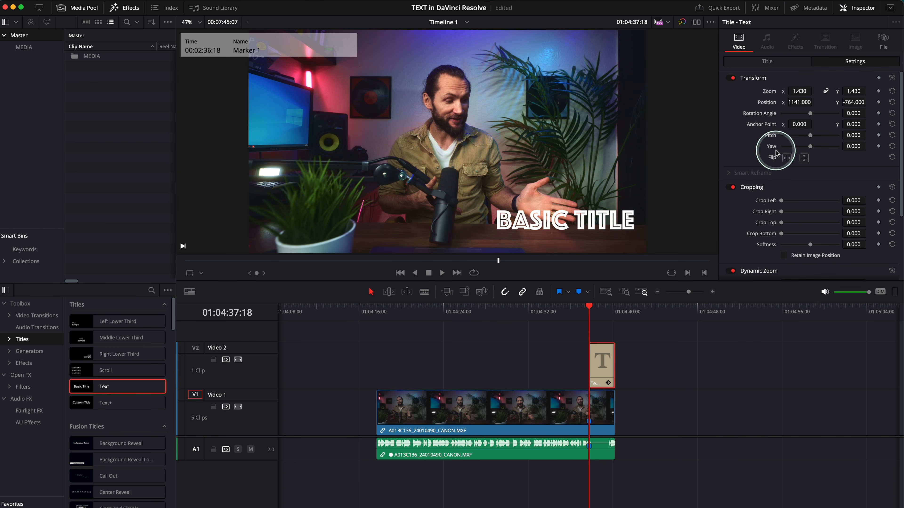
pyautogui.moveTo(812, 137); pyautogui.dragTo(797, 149)
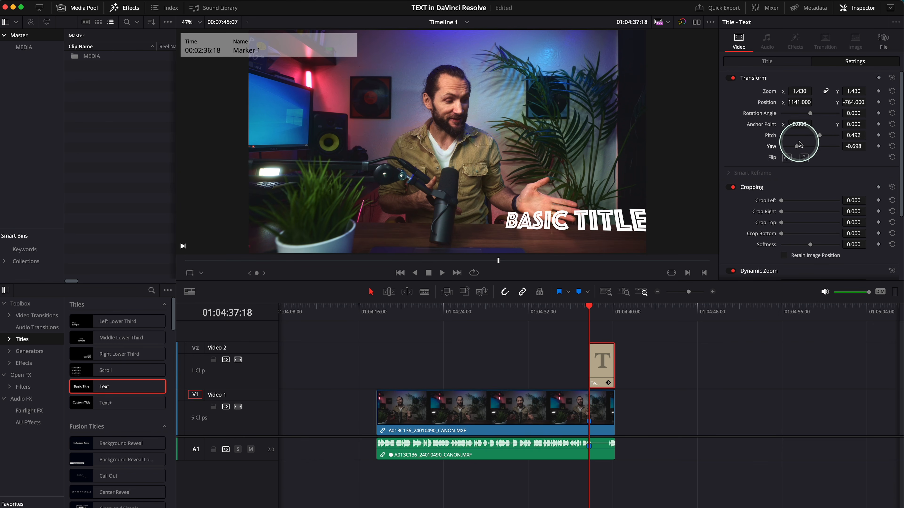
pyautogui.moveTo(798, 125)
pyautogui.mouseDown()
pyautogui.moveTo(875, 130)
pyautogui.moveTo(798, 124)
pyautogui.mouseUp()
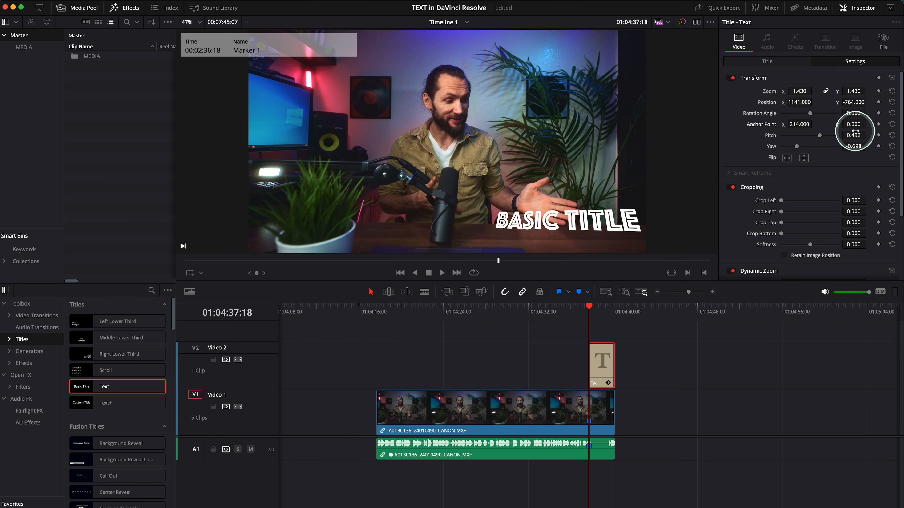
pyautogui.moveTo(853, 124); pyautogui.dragTo(881, 125)
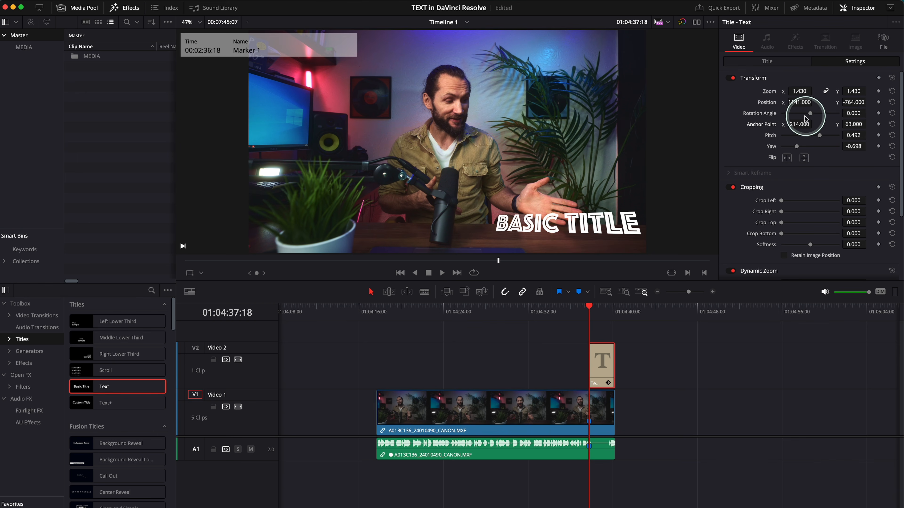
# Set the title's rotation angle to -19.240, then play the title from its start and return to its first frame.
pyautogui.moveTo(807, 117); pyautogui.dragTo(812, 117)
pyautogui.moveTo(811, 118); pyautogui.dragTo(810, 119)
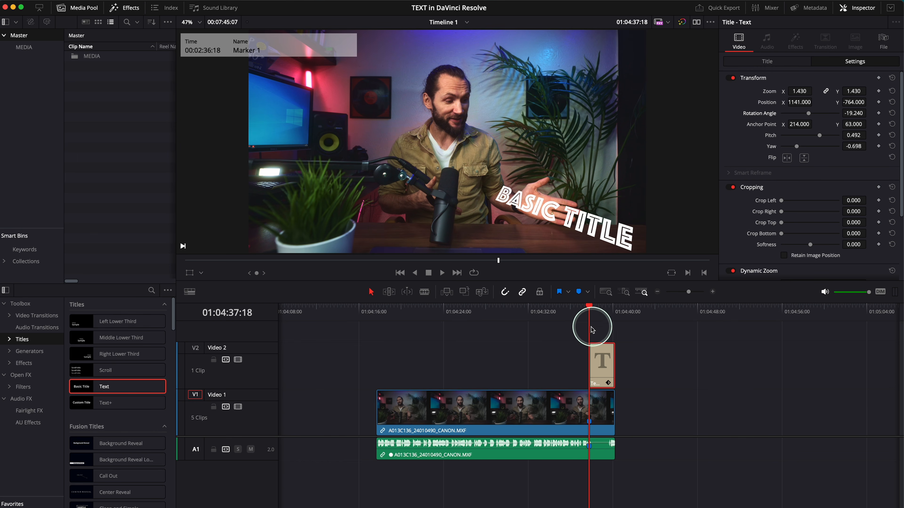
pyautogui.press('space')
pyautogui.press('space')
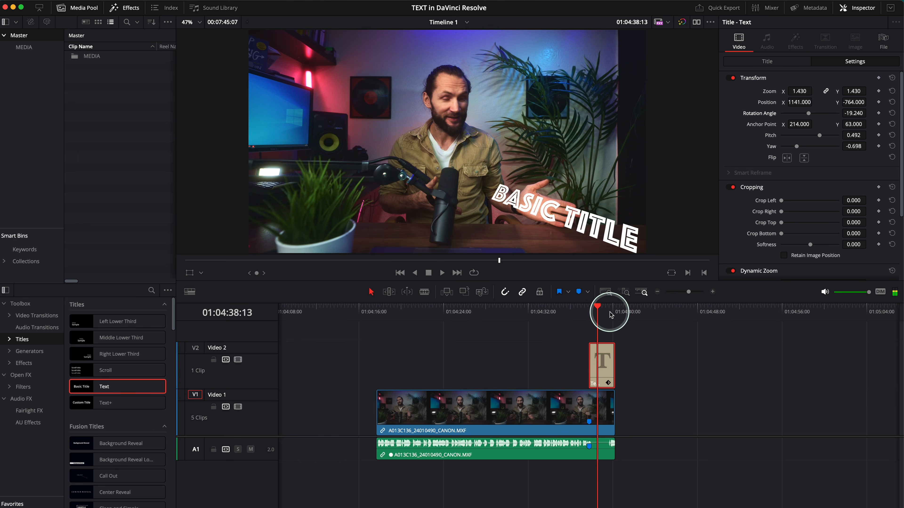
pyautogui.moveTo(599, 306); pyautogui.dragTo(593, 307)
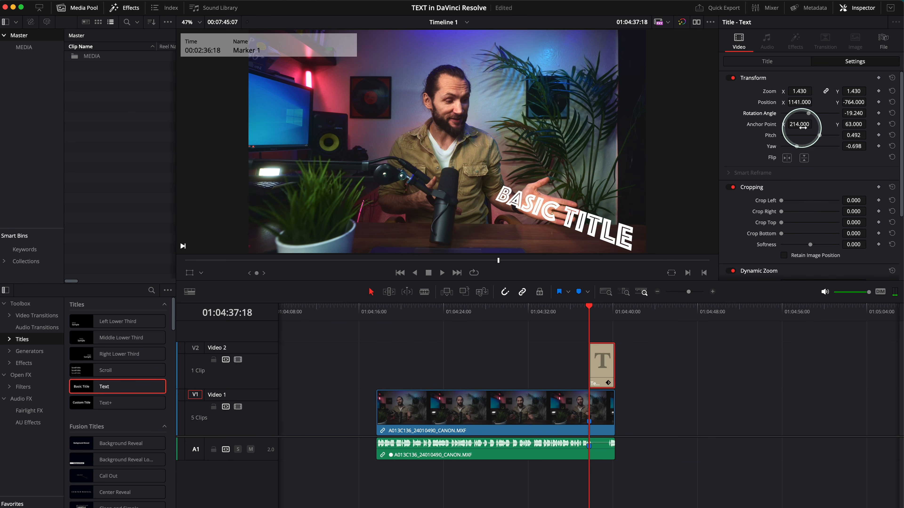
pyautogui.moveTo(797, 91); pyautogui.dragTo(749, 102)
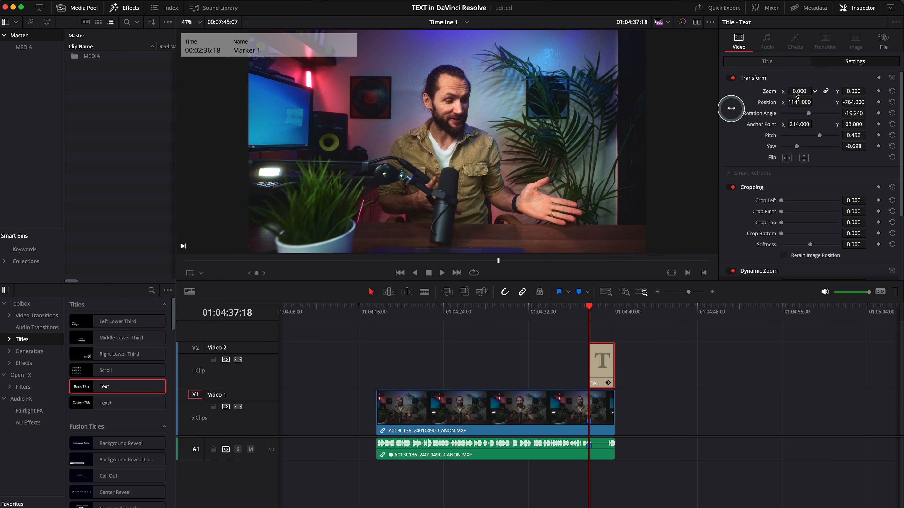
pyautogui.press('space')
pyautogui.press('space')
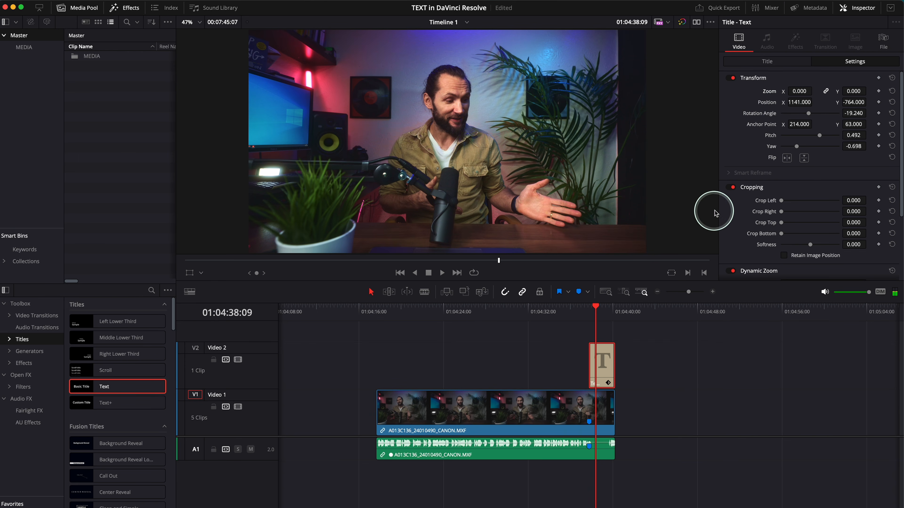
pyautogui.click(593, 311)
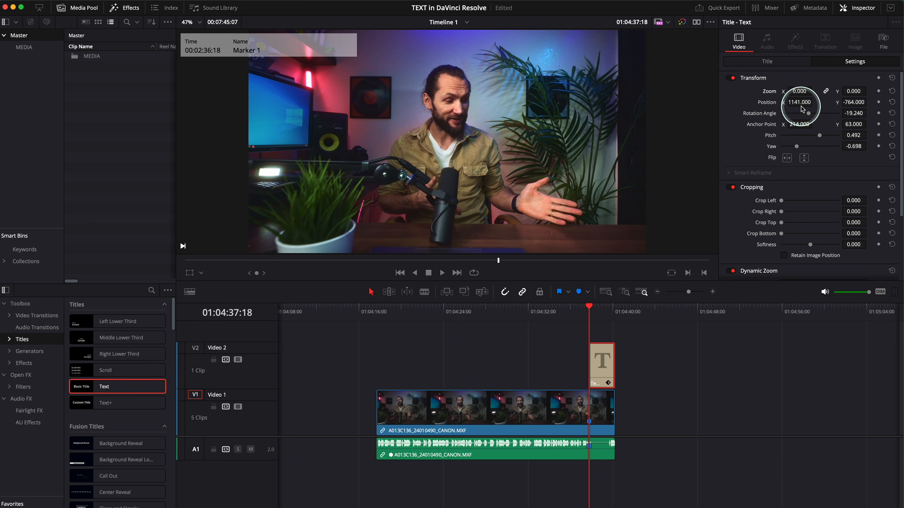
pyautogui.press('super+z')
pyautogui.press('super+z')
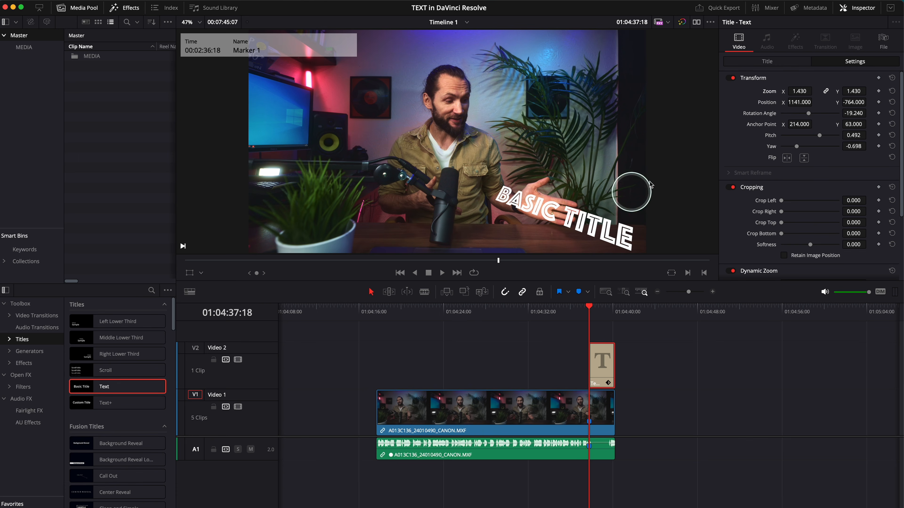
# Set the title's transform position to X 1052 and Y -705.
pyautogui.moveTo(847, 104); pyautogui.dragTo(854, 104)
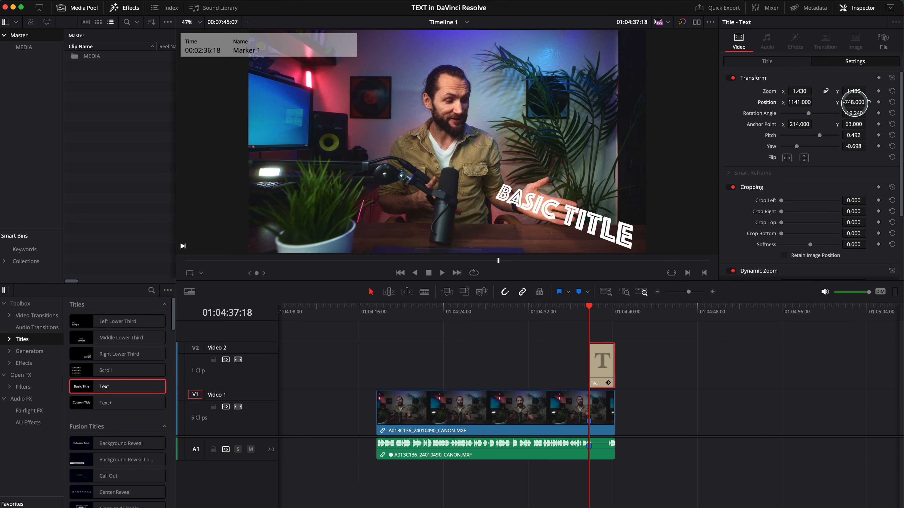
pyautogui.moveTo(796, 102); pyautogui.dragTo(754, 98)
pyautogui.moveTo(853, 102); pyautogui.dragTo(868, 102)
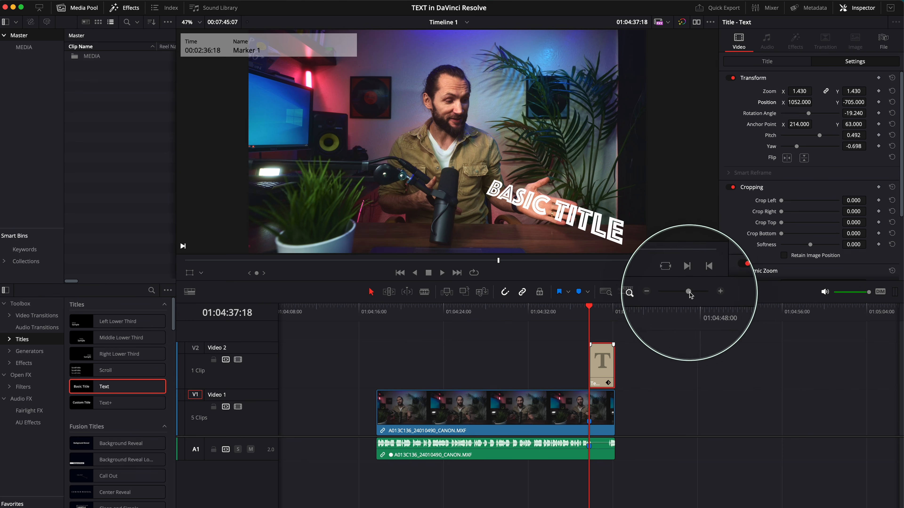
# Keyframe all Transform settings on the title's first frame at 01:04:37:18 and set the zoom there to 0.000.
pyautogui.moveTo(689, 292); pyautogui.dragTo(698, 295)
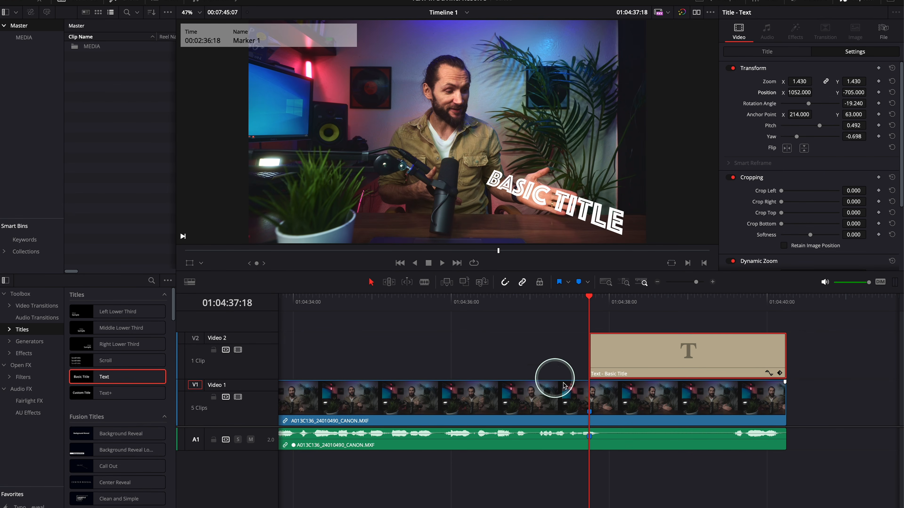
pyautogui.moveTo(647, 493); pyautogui.dragTo(649, 493)
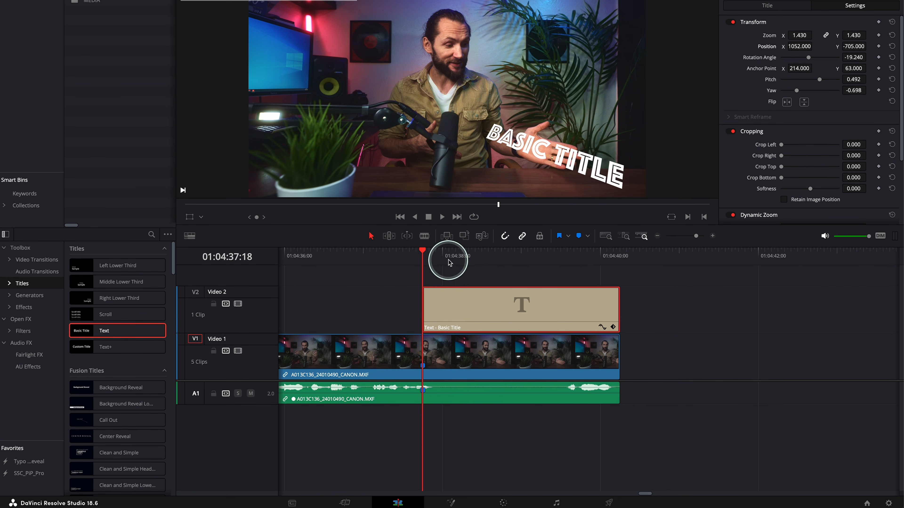
pyautogui.press('Left')
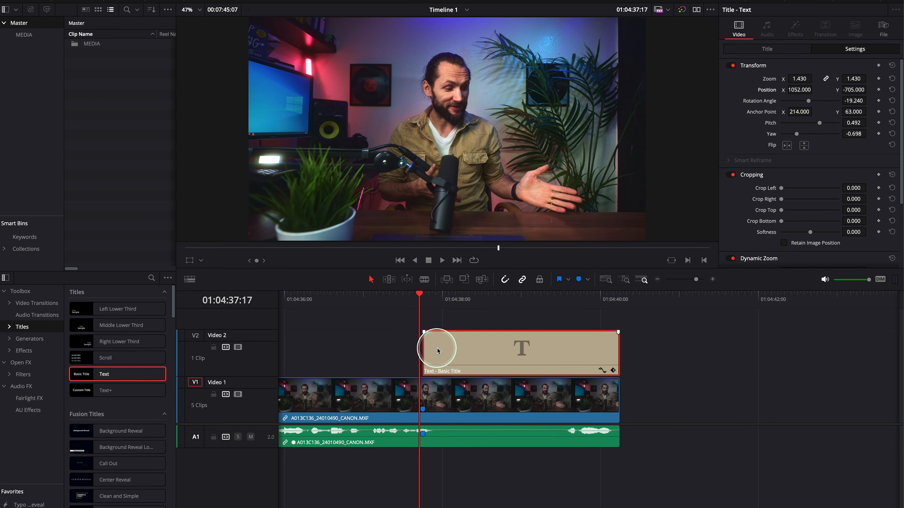
pyautogui.press('Right')
pyautogui.press('Left')
pyautogui.press('Right')
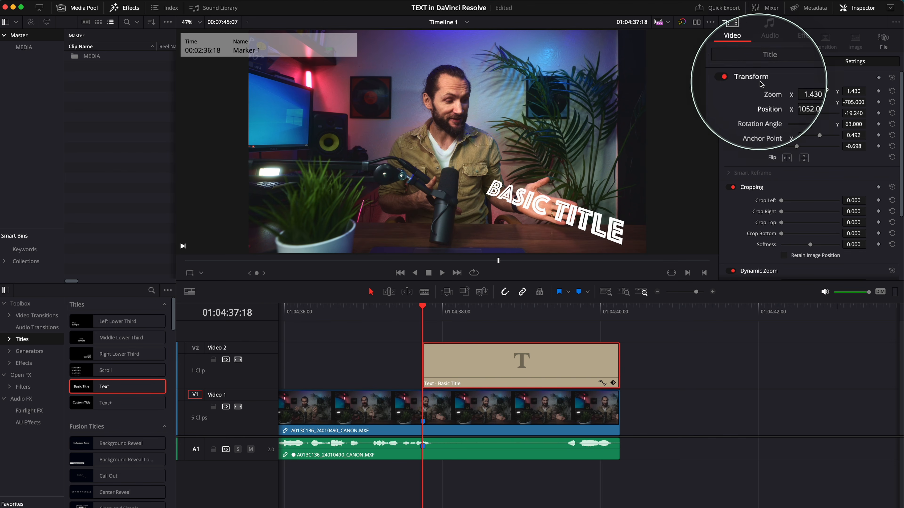
pyautogui.click(878, 79)
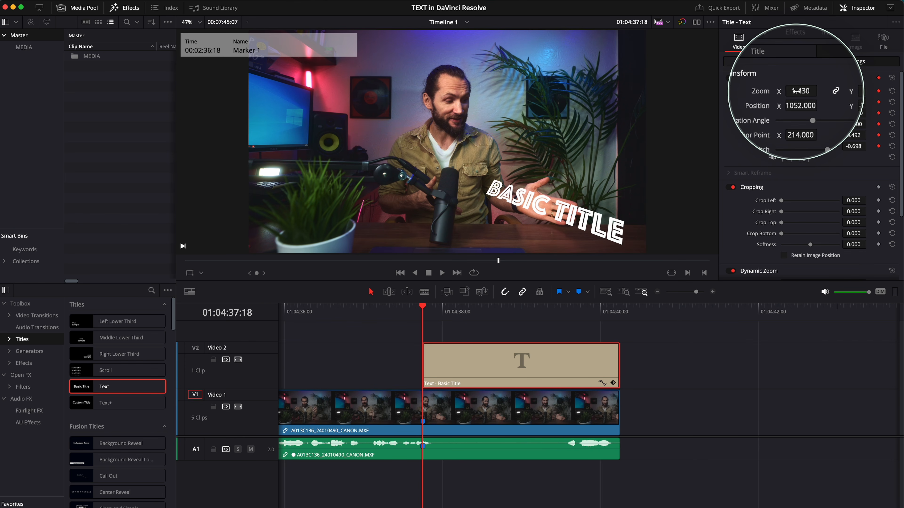
pyautogui.moveTo(793, 92); pyautogui.dragTo(730, 92)
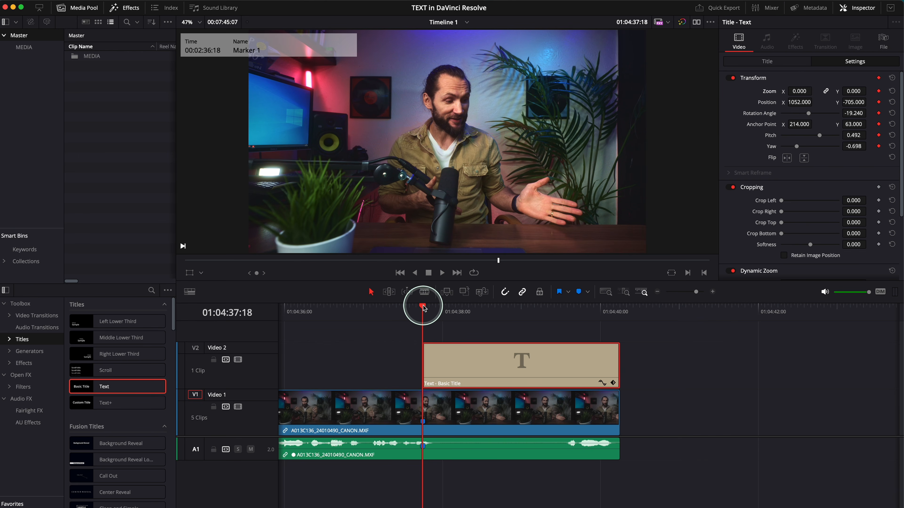
# Keyframe the title's zoom at 1.450 at 01:04:38:23 and play the zoom animation from the title's start.
pyautogui.moveTo(423, 308); pyautogui.dragTo(519, 314)
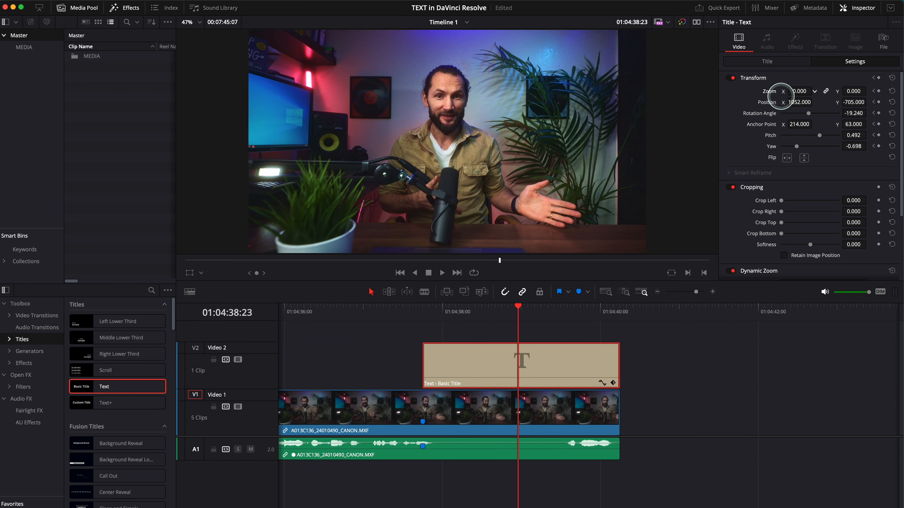
pyautogui.moveTo(797, 91); pyautogui.dragTo(839, 90)
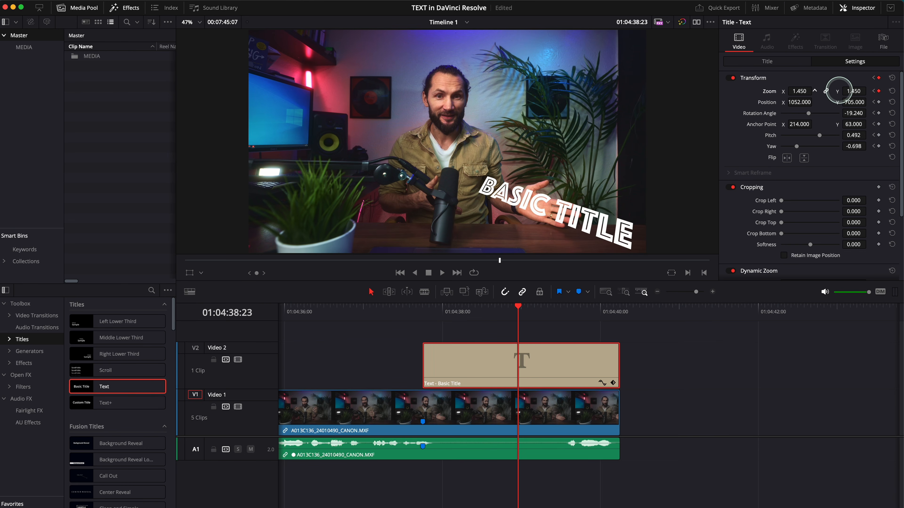
pyautogui.click(423, 309)
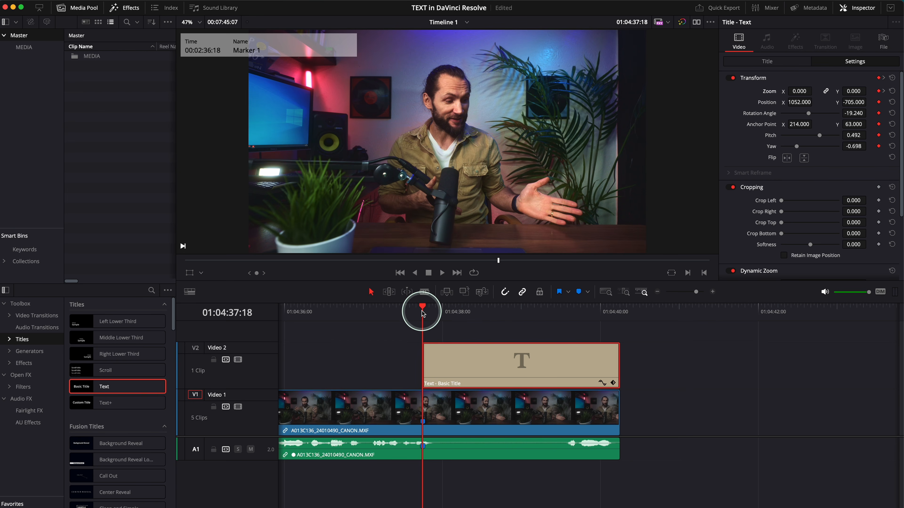
pyautogui.press('space')
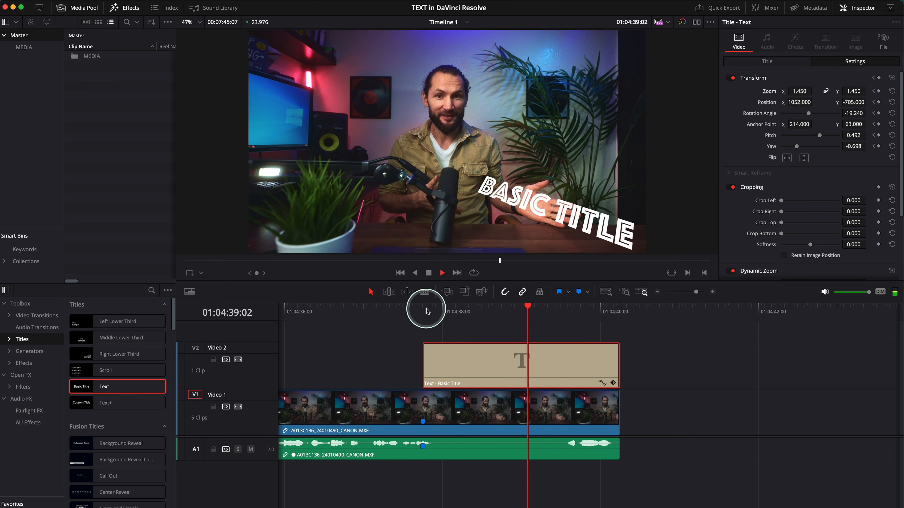
pyautogui.click(423, 310)
pyautogui.press('space')
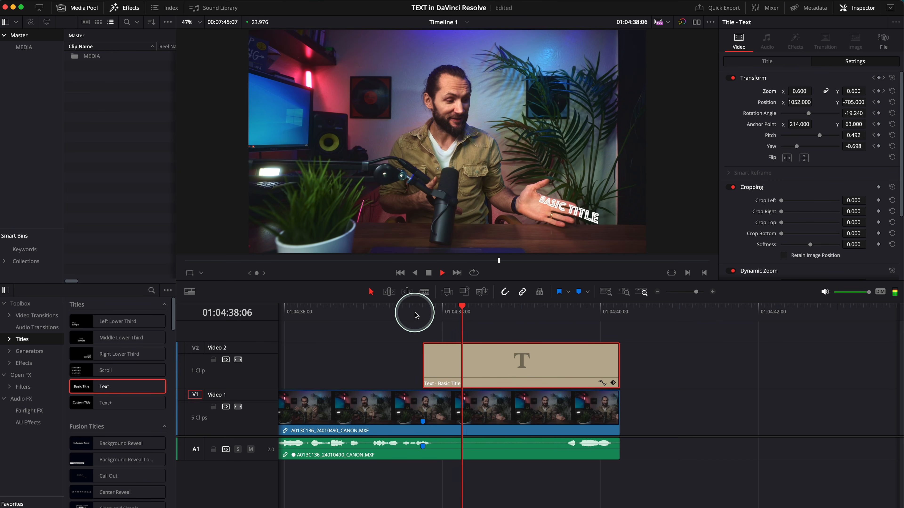
pyautogui.press('space')
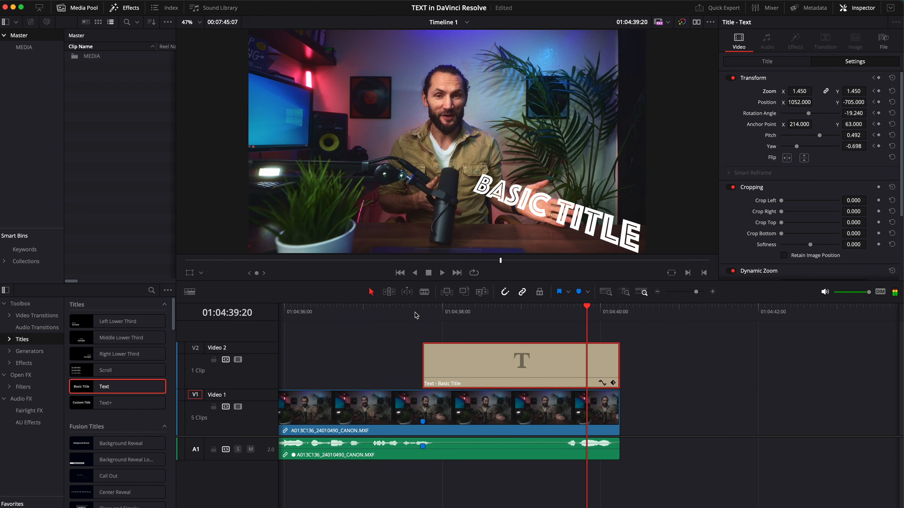
pyautogui.moveTo(447, 310)
pyautogui.mouseDown()
pyautogui.moveTo(476, 313)
pyautogui.moveTo(430, 315)
pyautogui.mouseUp()
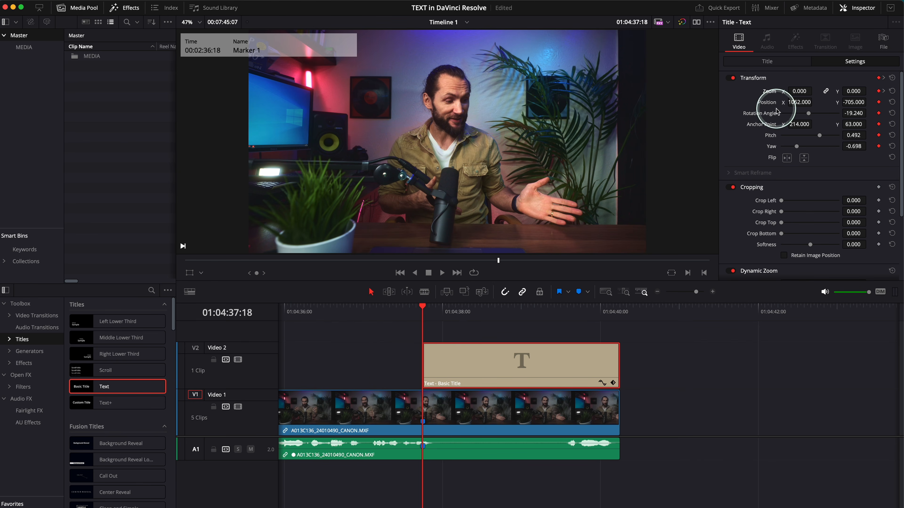
# Examine the title's cropping, Dynamic Zoom and composite settings, and its text, drop shadow and background options.
pyautogui.scroll(-5, 806, 169)
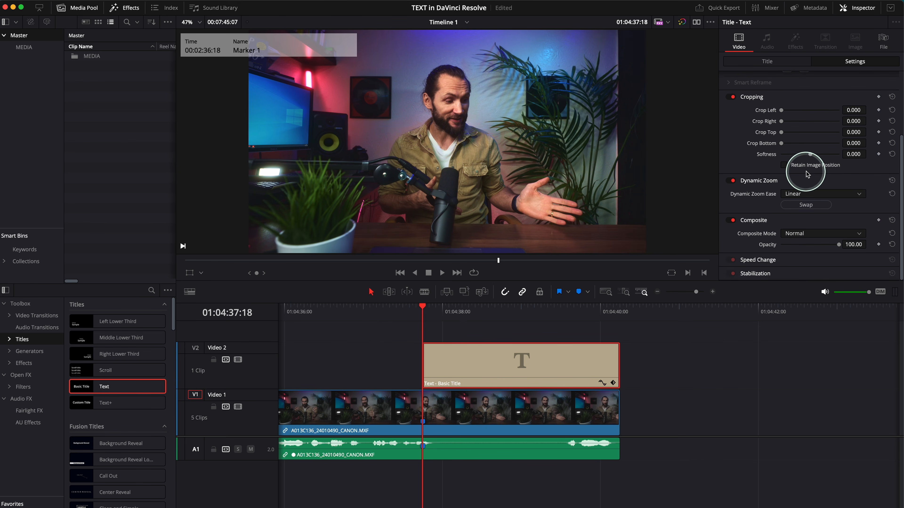
pyautogui.scroll(5, 807, 175)
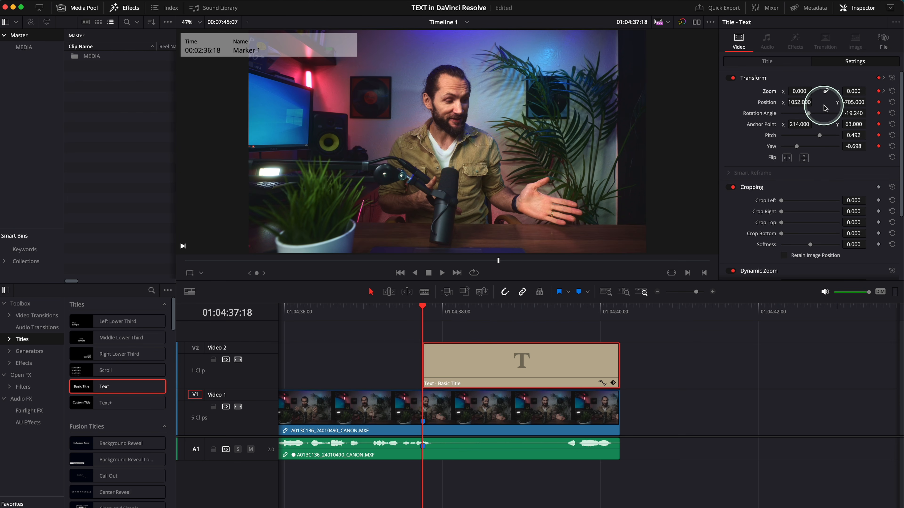
pyautogui.click(768, 61)
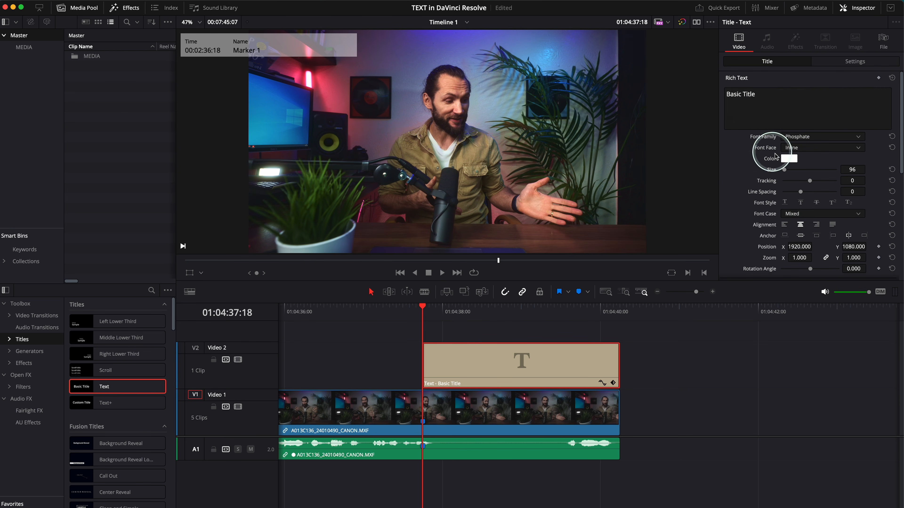
pyautogui.scroll(-3, 813, 207)
pyautogui.scroll(-4, 815, 209)
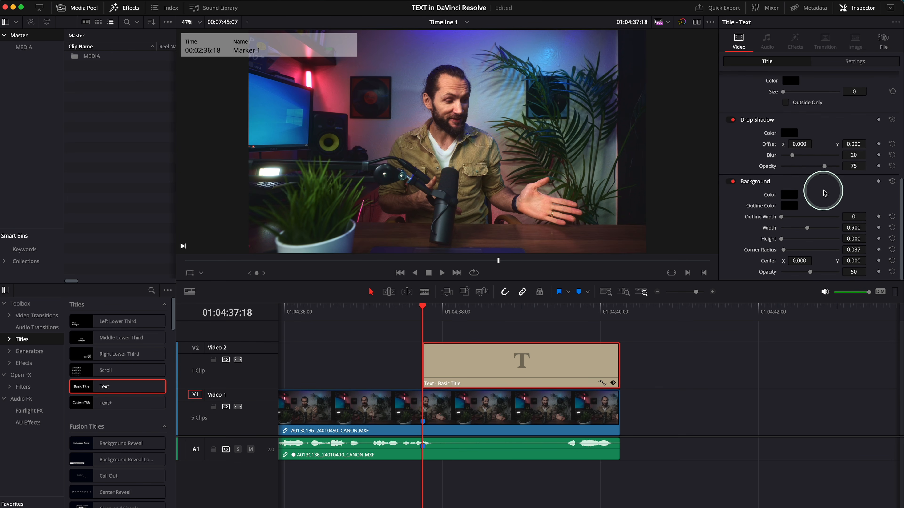
pyautogui.scroll(7, 799, 175)
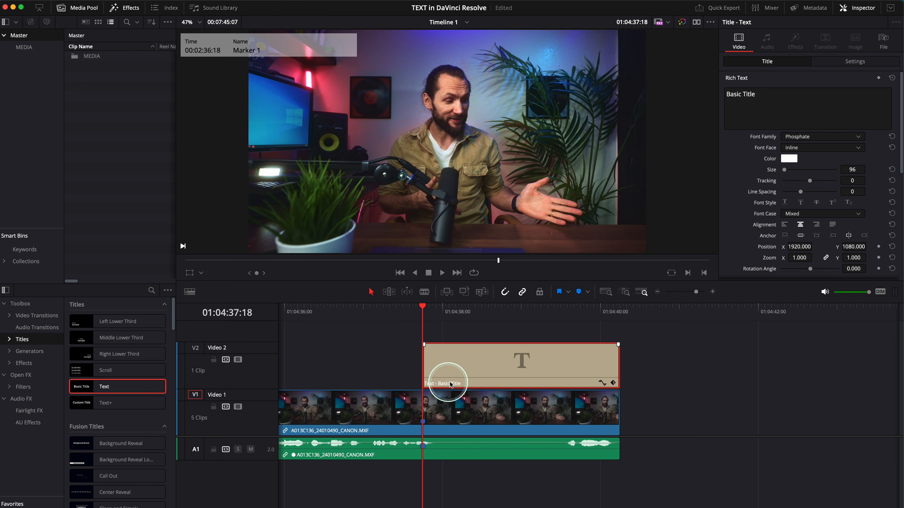
# Add a Text+ title on Video 2 ahead of the basic title and show it in the viewer at 01:04:33:05.
pyautogui.scroll(-4, 453, 384)
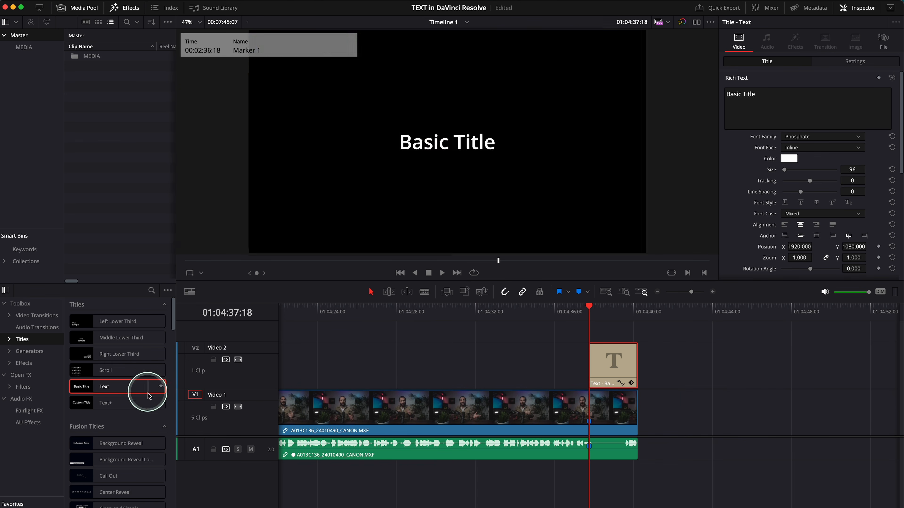
pyautogui.click(128, 411)
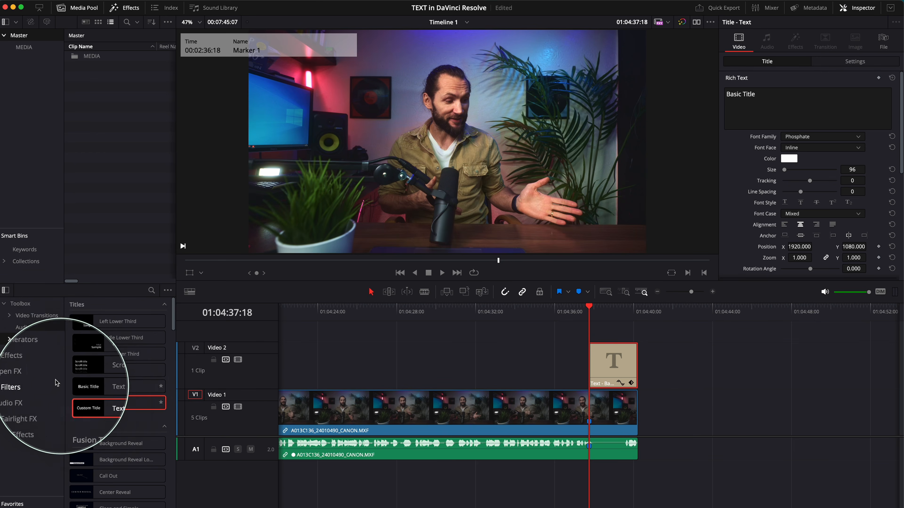
pyautogui.moveTo(96, 407); pyautogui.dragTo(473, 366)
pyautogui.click(524, 367)
pyautogui.moveTo(493, 312); pyautogui.dragTo(499, 310)
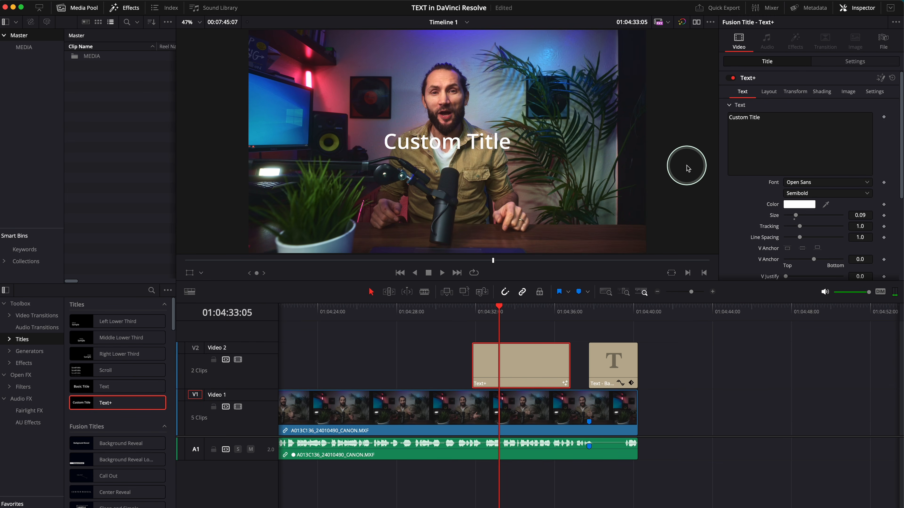
# Replace the Text+ title's placeholder text with "Don't be Shy, SUBSCRIBE!" and look over its remaining text settings.
pyautogui.moveTo(771, 124); pyautogui.dragTo(716, 115)
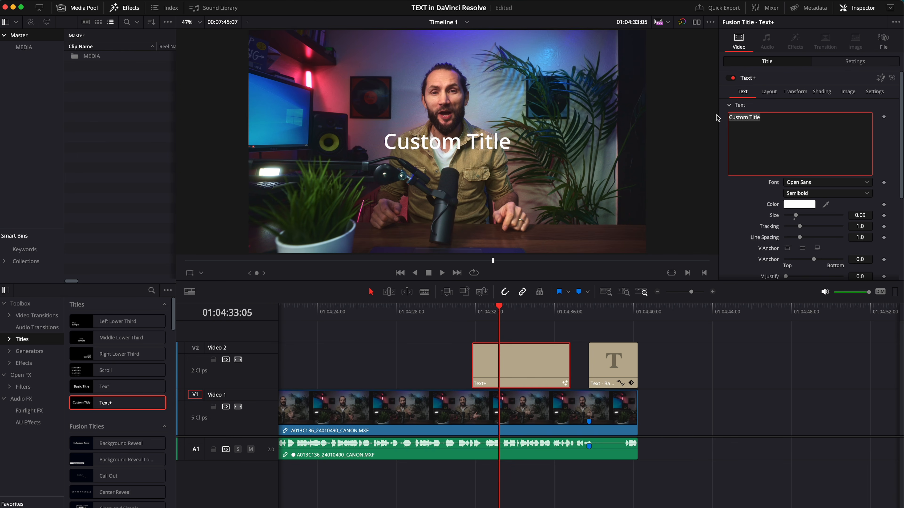
pyautogui.write("Don't be Shy, SUBSCRIBE!")
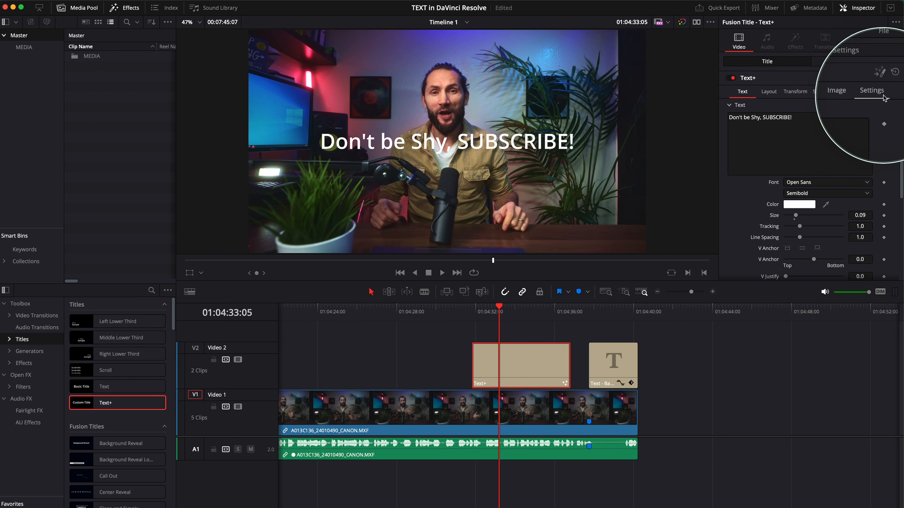
pyautogui.scroll(-6, 767, 215)
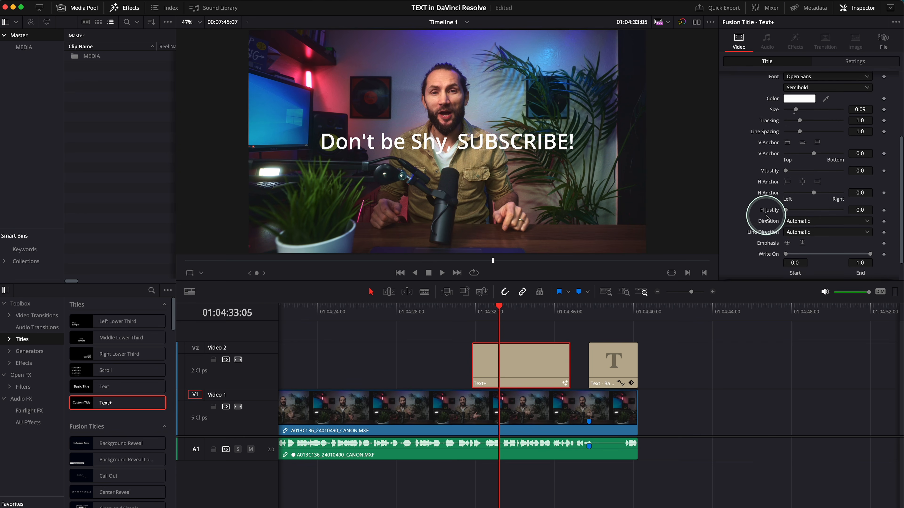
pyautogui.scroll(6, 767, 217)
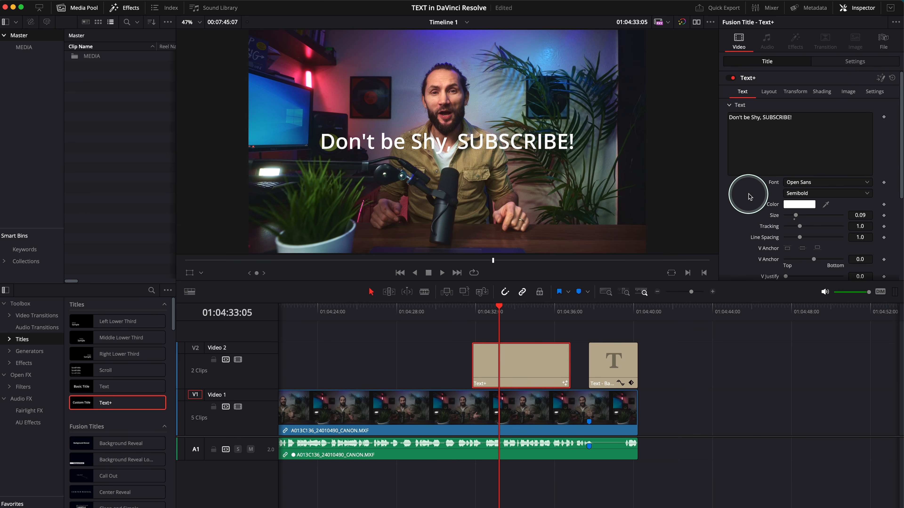
pyautogui.click(741, 125)
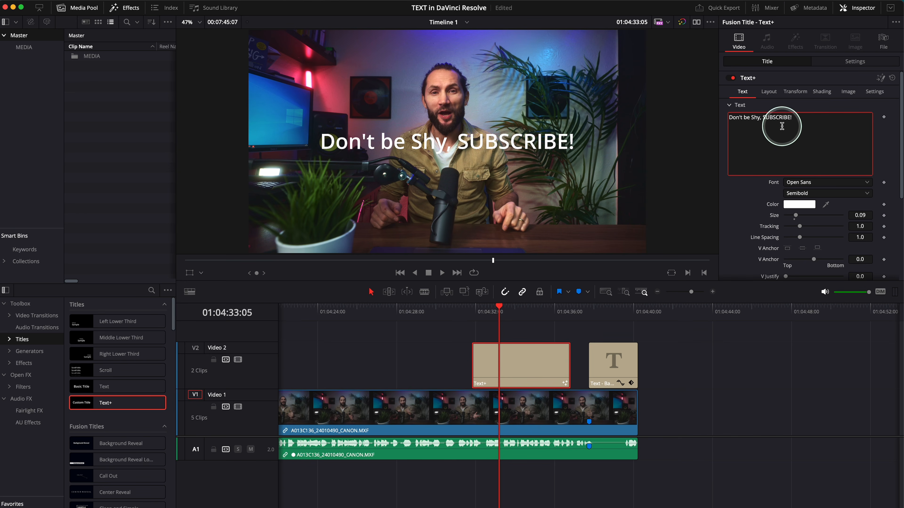
# Set the Text+ title's font to Smoothy after previewing other fonts in the list.
pyautogui.click(799, 183)
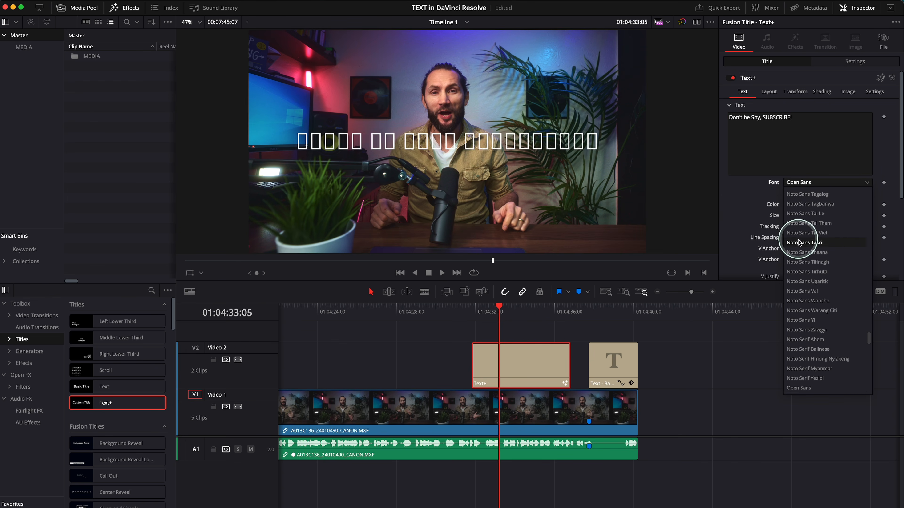
pyautogui.scroll(-5, 799, 281)
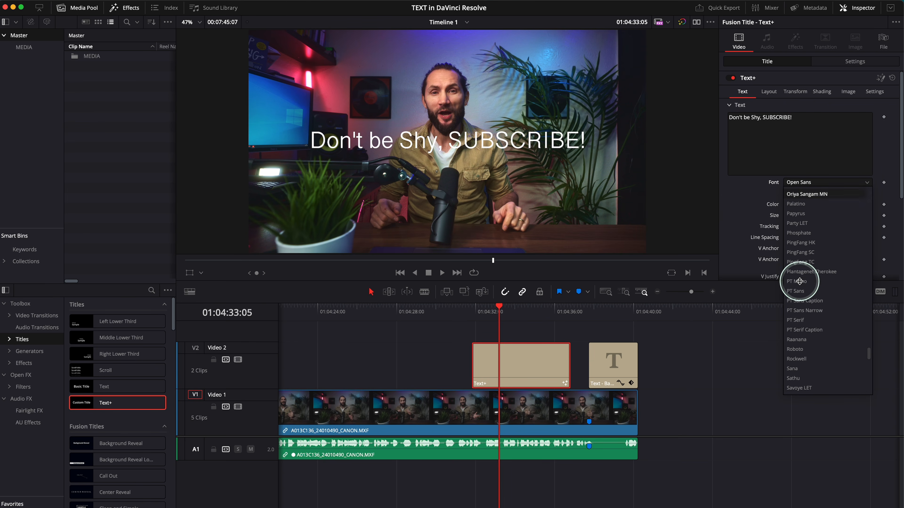
pyautogui.scroll(-3, 819, 337)
pyautogui.scroll(-2, 820, 336)
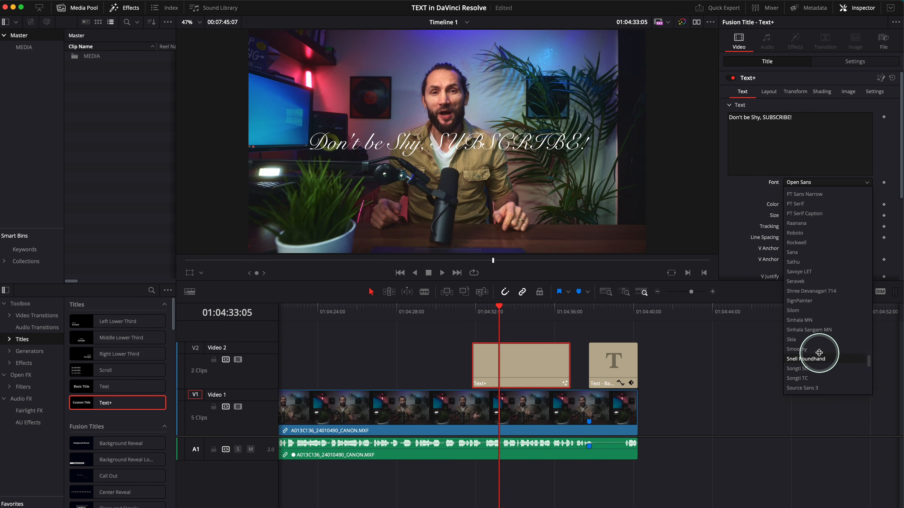
pyautogui.scroll(-4, 819, 352)
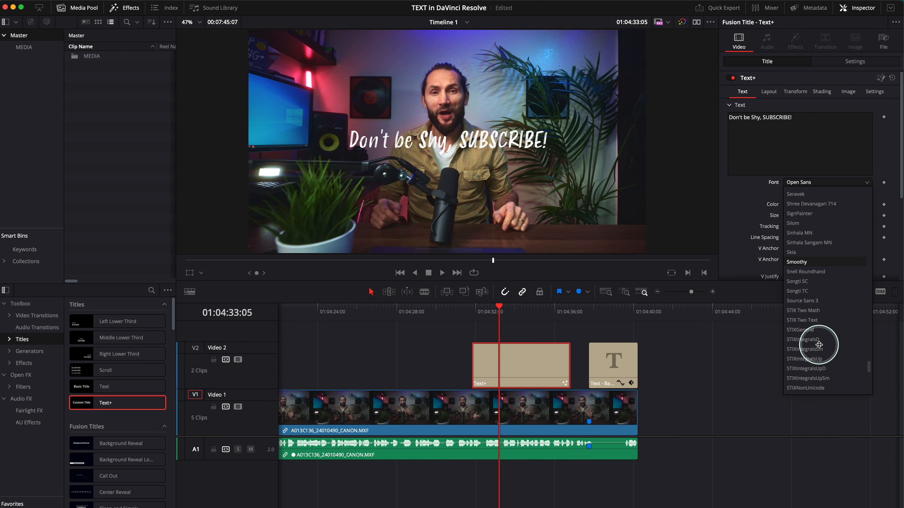
pyautogui.click(805, 264)
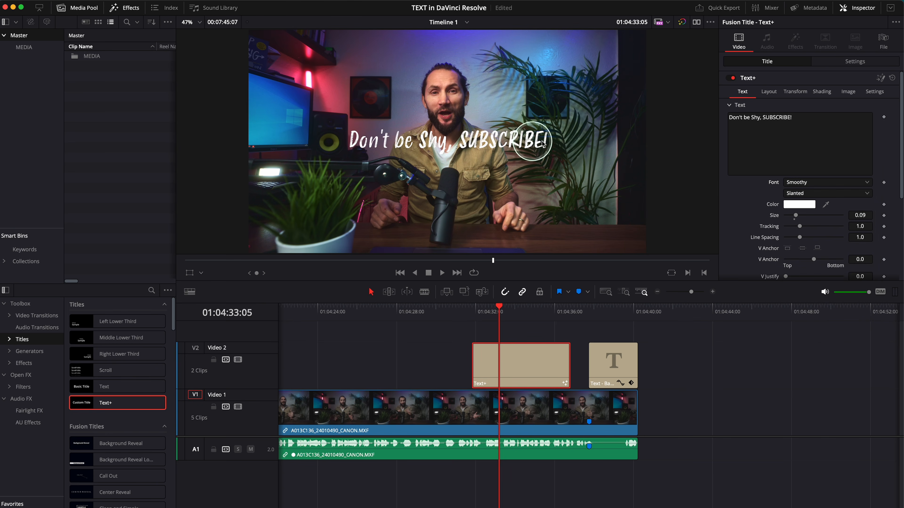
# Set the title text's color to a very pale pink, about red 1.0, green 0.973, blue 0.992.
pyautogui.click(794, 204)
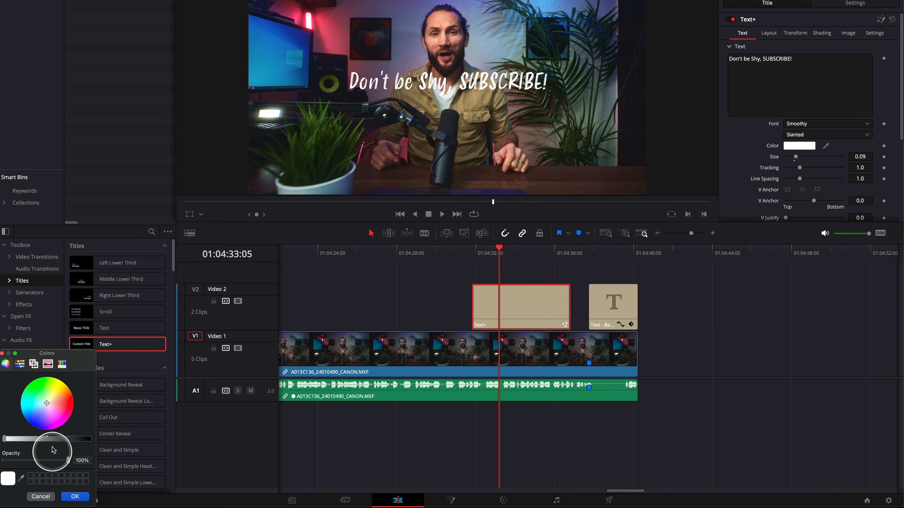
pyautogui.moveTo(47, 409); pyautogui.dragTo(52, 382)
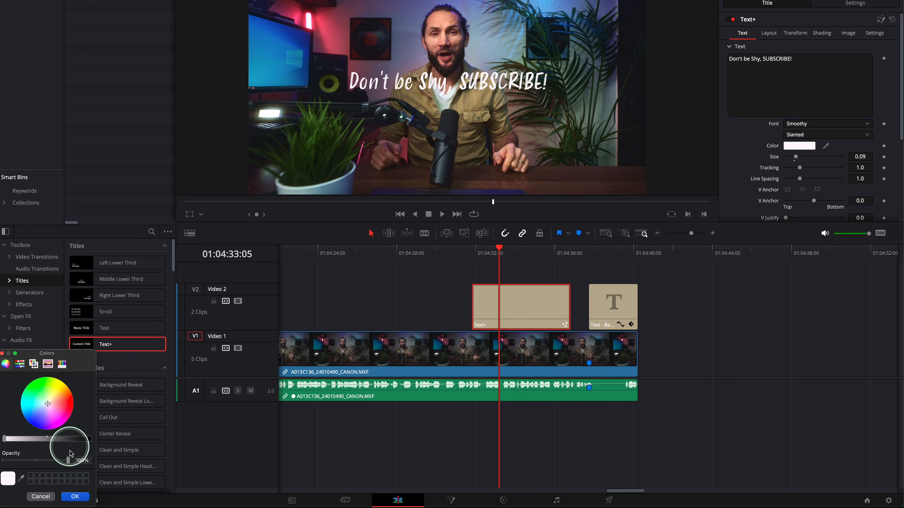
pyautogui.click(73, 497)
pyautogui.click(500, 310)
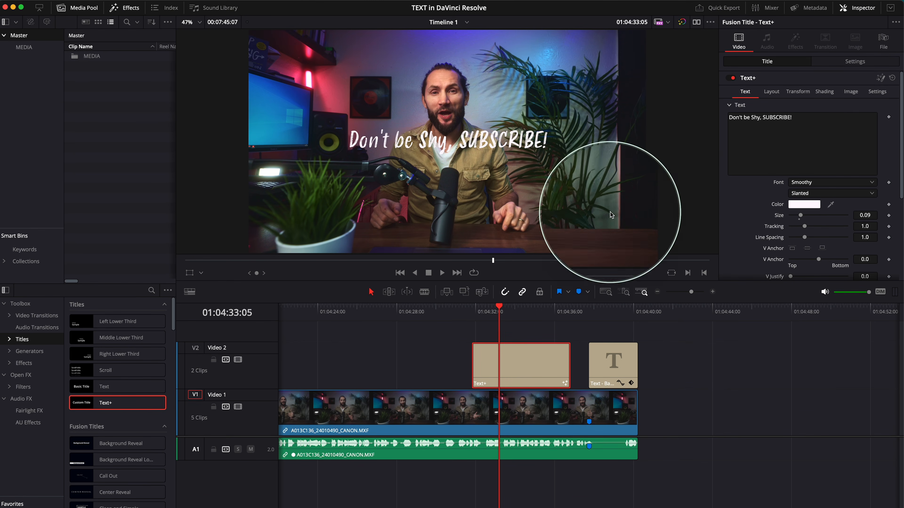
# Move the title to the lower-right corner of the frame, with its layout center at X 0.748 and Y about 0.08.
pyautogui.click(771, 91)
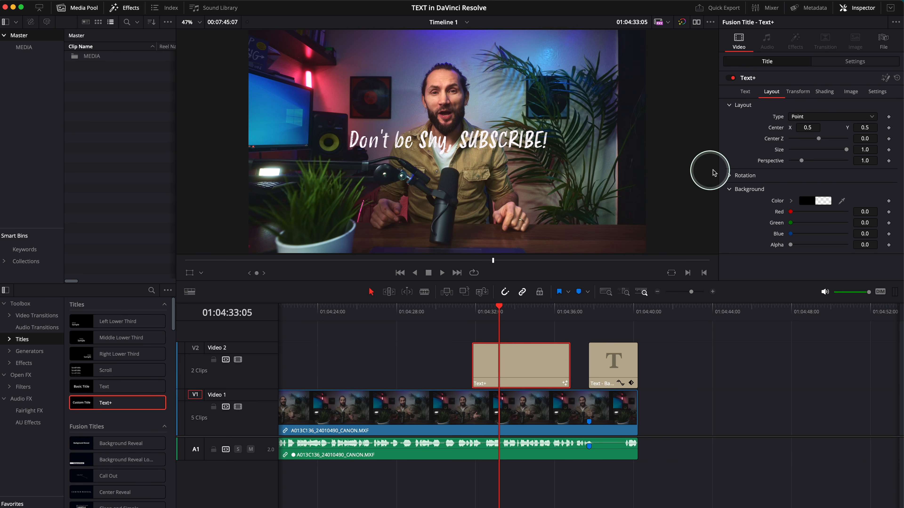
pyautogui.moveTo(803, 127); pyautogui.dragTo(467, 132)
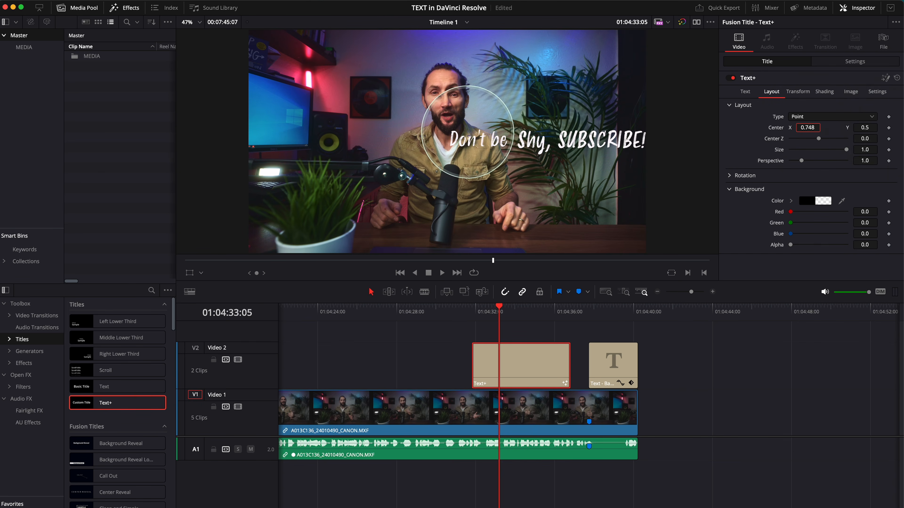
pyautogui.moveTo(864, 128); pyautogui.dragTo(680, 195)
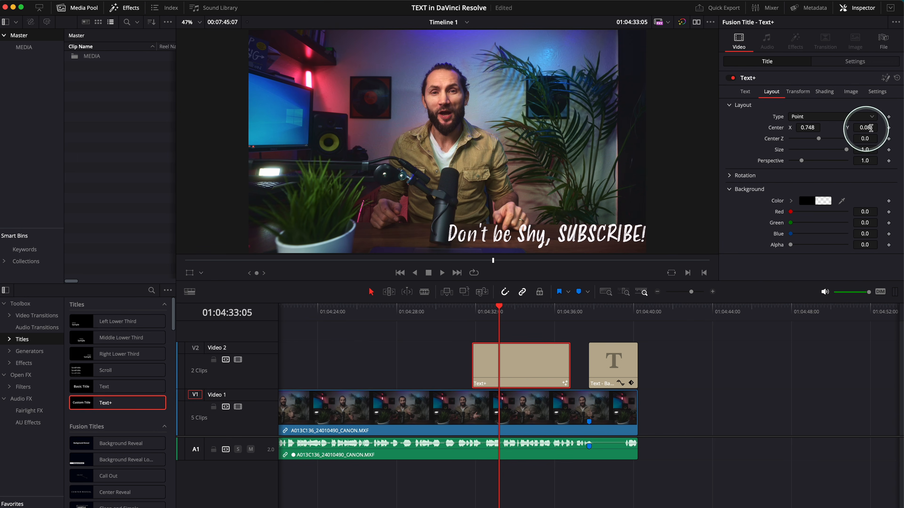
# Reduce the title's text size to 0.0827 and fine-tune its layout center to X 0.757 and Y 0.067.
pyautogui.click(744, 92)
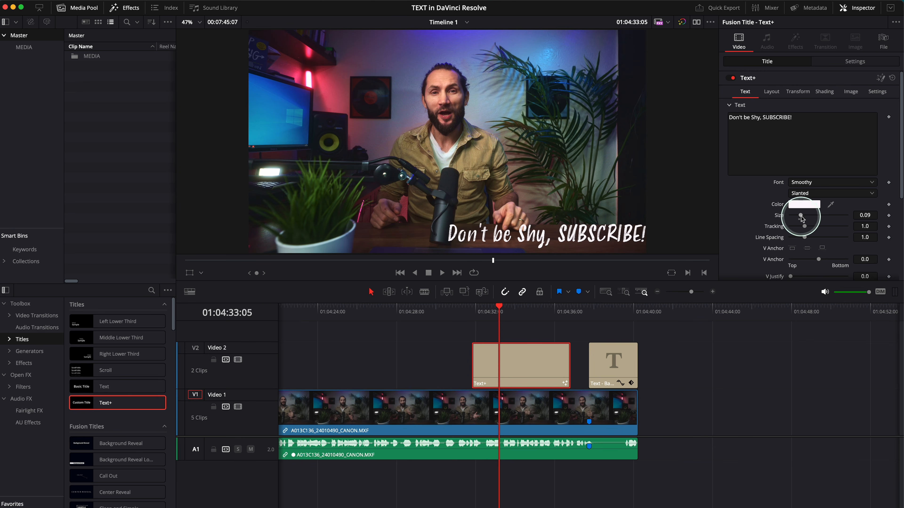
pyautogui.moveTo(800, 218); pyautogui.dragTo(799, 216)
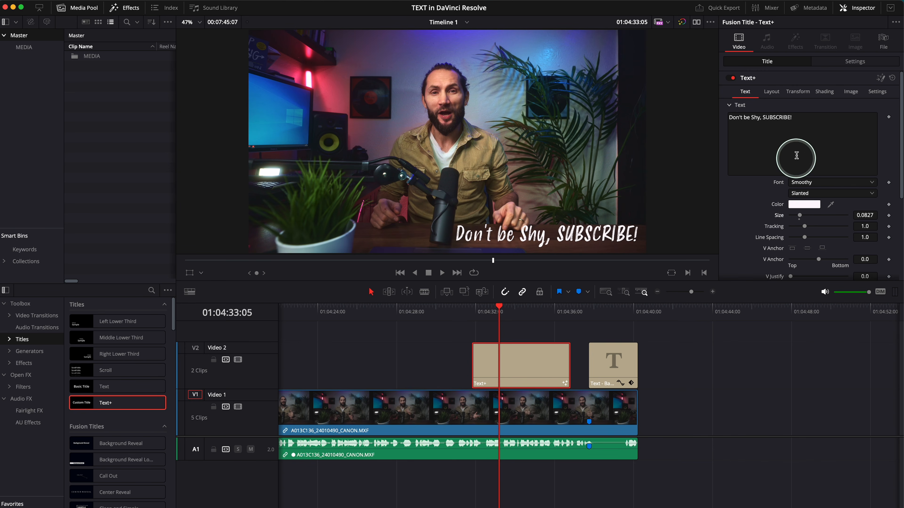
pyautogui.click(771, 92)
pyautogui.moveTo(808, 129); pyautogui.dragTo(809, 128)
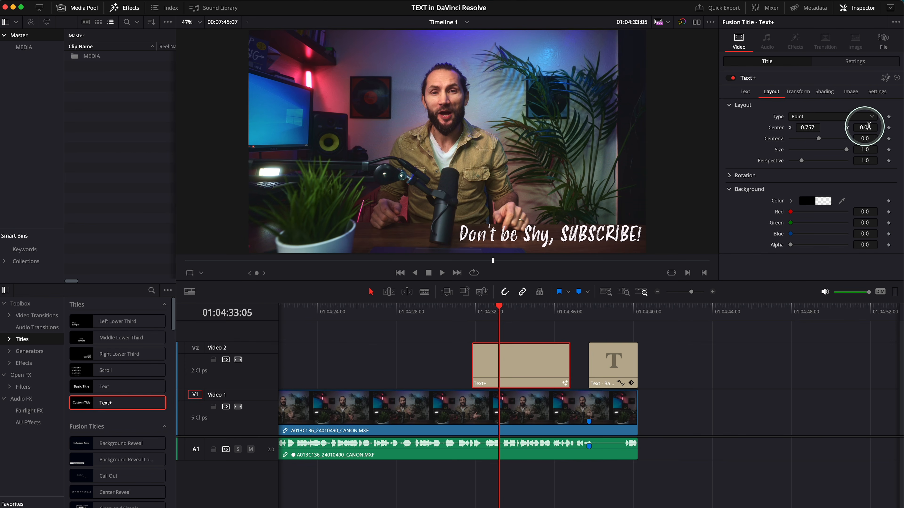
pyautogui.moveTo(866, 128); pyautogui.dragTo(864, 128)
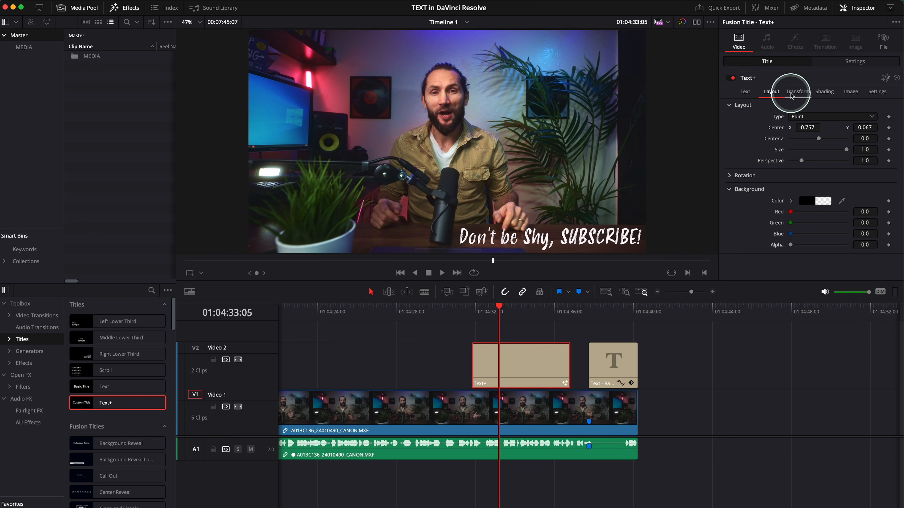
# Look through the title's first four shading elements and enable element 2, Red Outline.
pyautogui.click(824, 93)
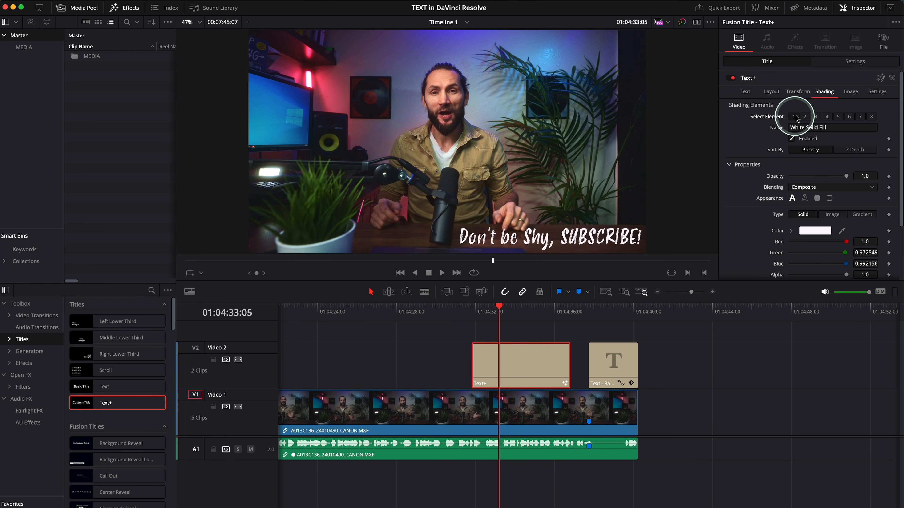
pyautogui.click(805, 117)
pyautogui.click(816, 117)
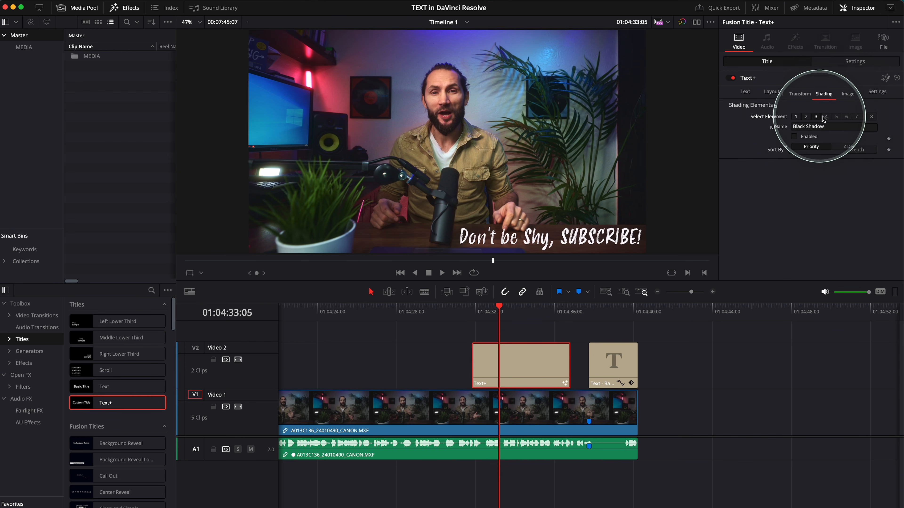
pyautogui.click(825, 117)
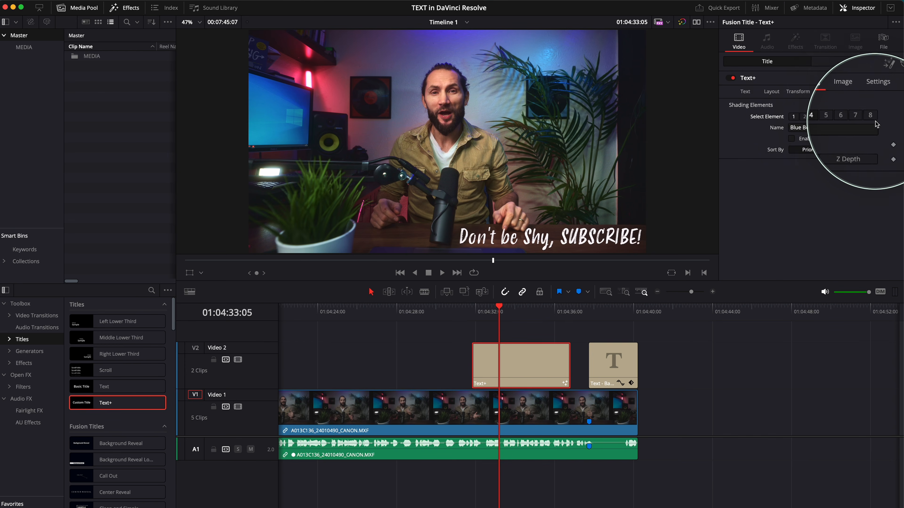
pyautogui.click(794, 117)
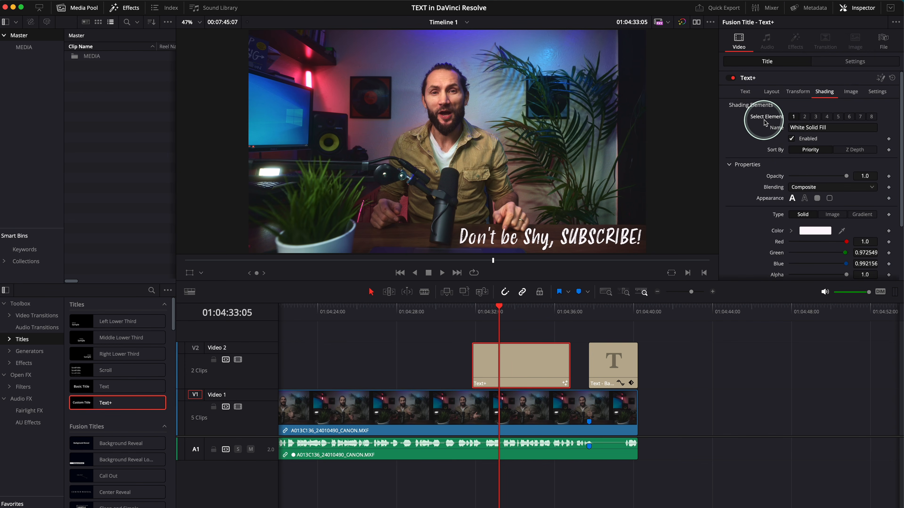
pyautogui.click(804, 117)
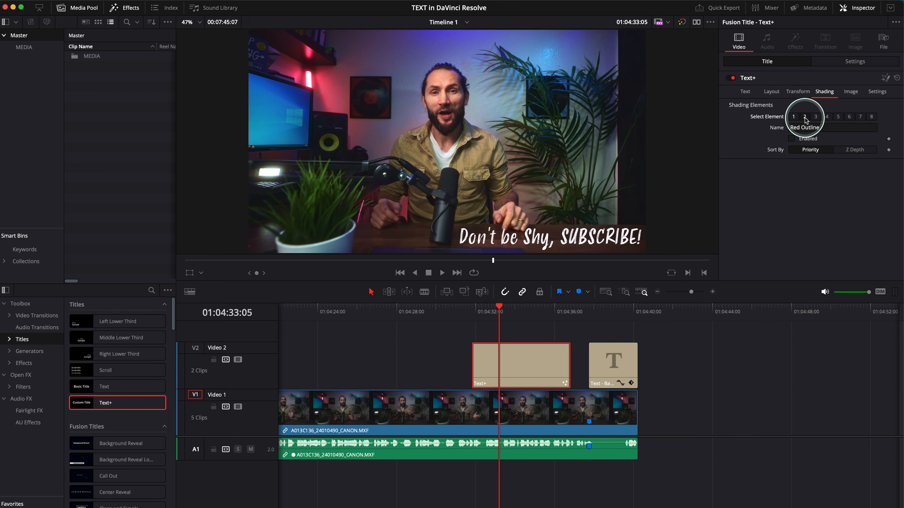
pyautogui.click(791, 138)
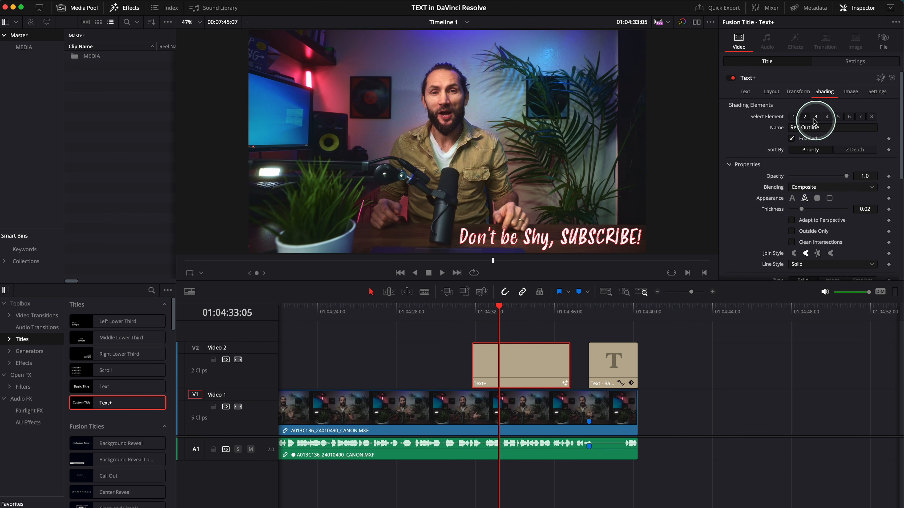
# Enable shading element 6, set its appearance to a text outline, and increase its thickness to 0.0945.
pyautogui.click(848, 117)
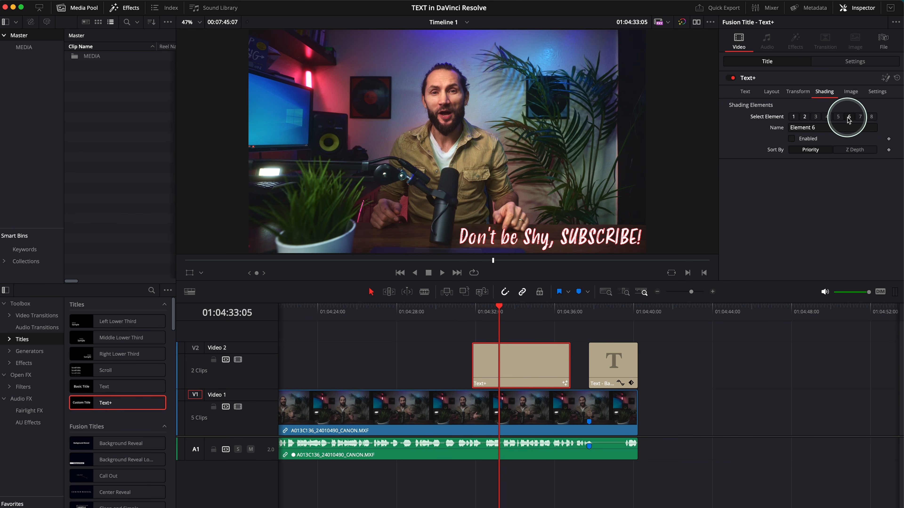
pyautogui.click(791, 139)
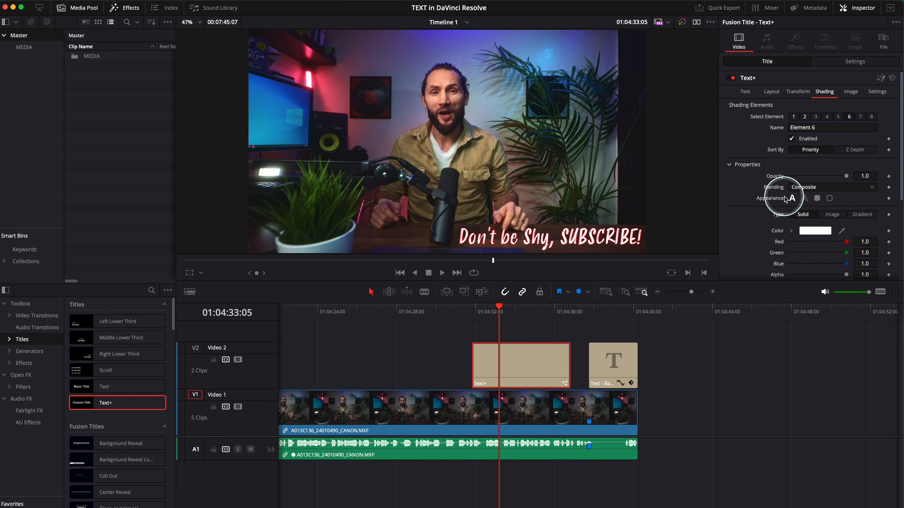
pyautogui.click(804, 200)
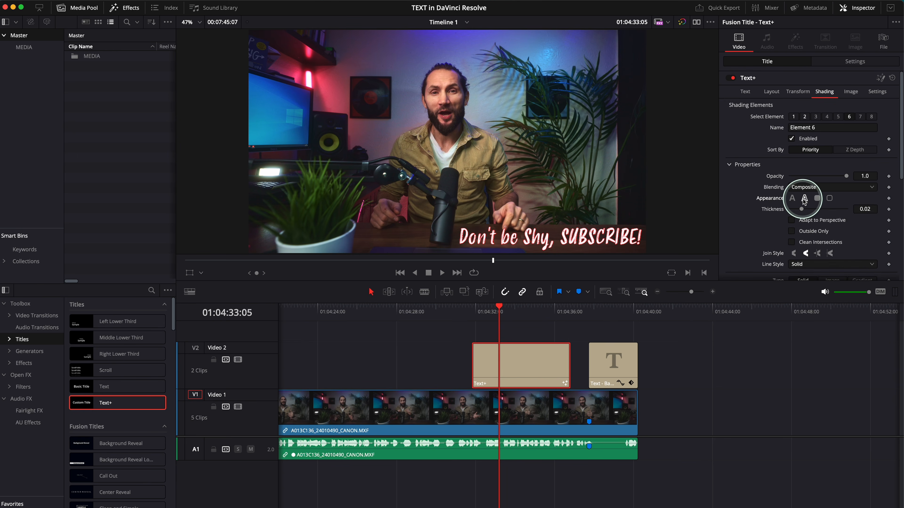
pyautogui.click(793, 199)
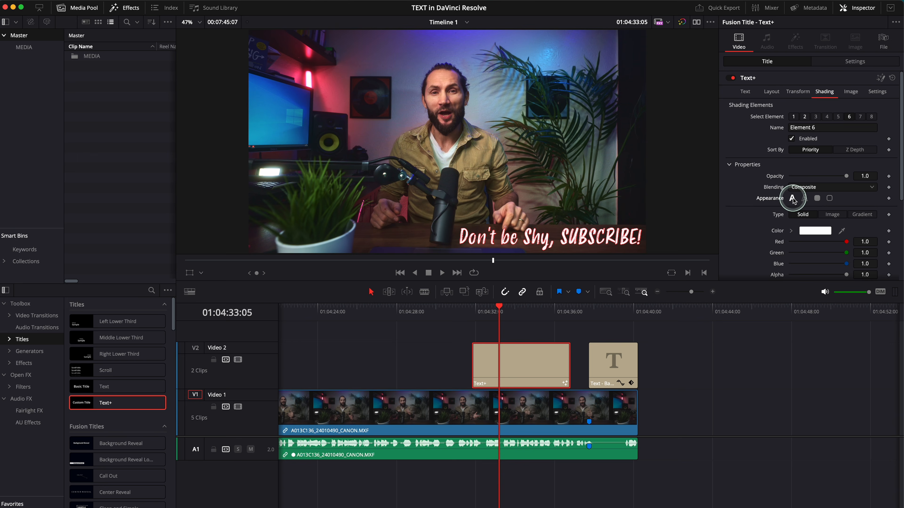
pyautogui.click(803, 199)
pyautogui.moveTo(805, 210); pyautogui.dragTo(849, 210)
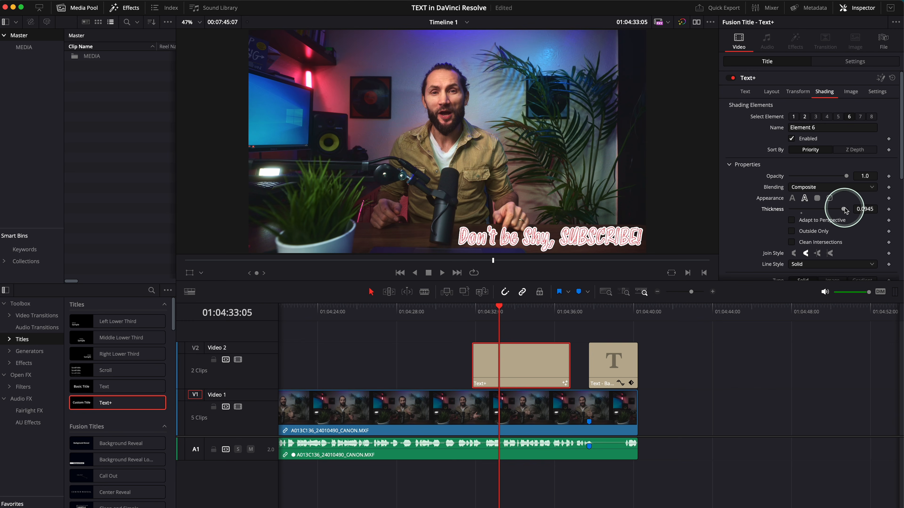
# Try Adapt to Perspective on element 6's outline, switch it off again, and enable Outside Only and Clean Intersections.
pyautogui.click(791, 221)
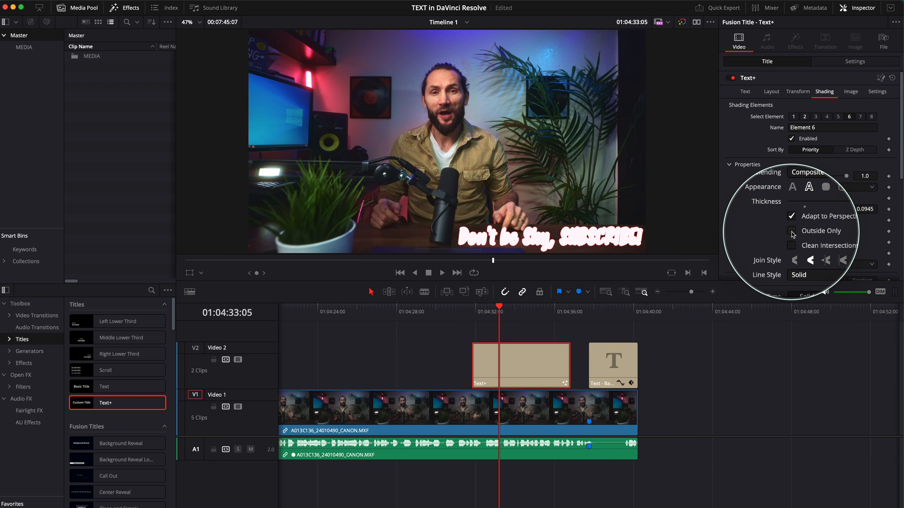
pyautogui.click(792, 232)
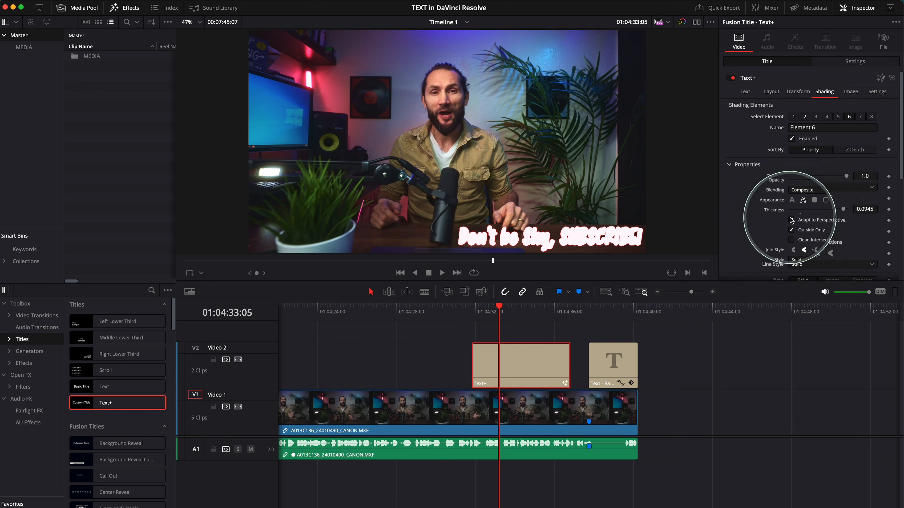
pyautogui.click(791, 220)
pyautogui.click(791, 243)
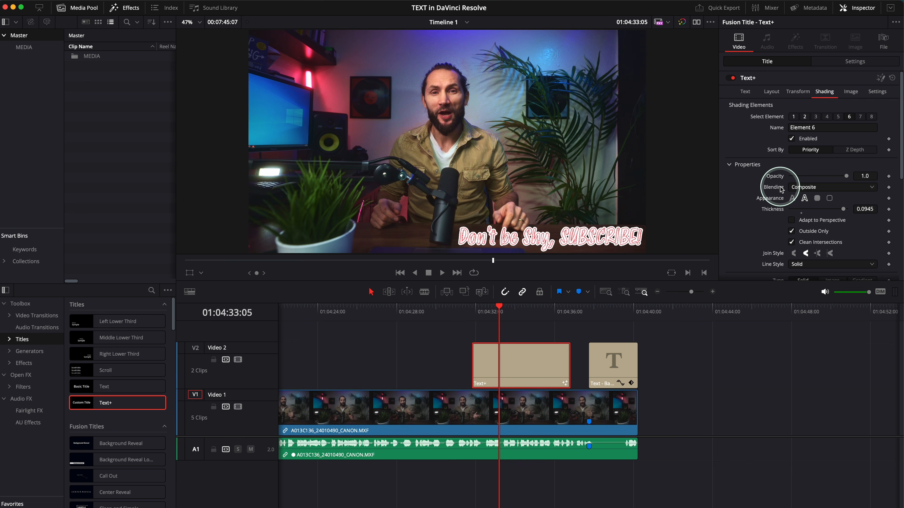
# Recolor shading element 2, Red Outline, testing orange and pink before settling on red 0.945098, green 0.015686 and blue 0.0.
pyautogui.click(803, 118)
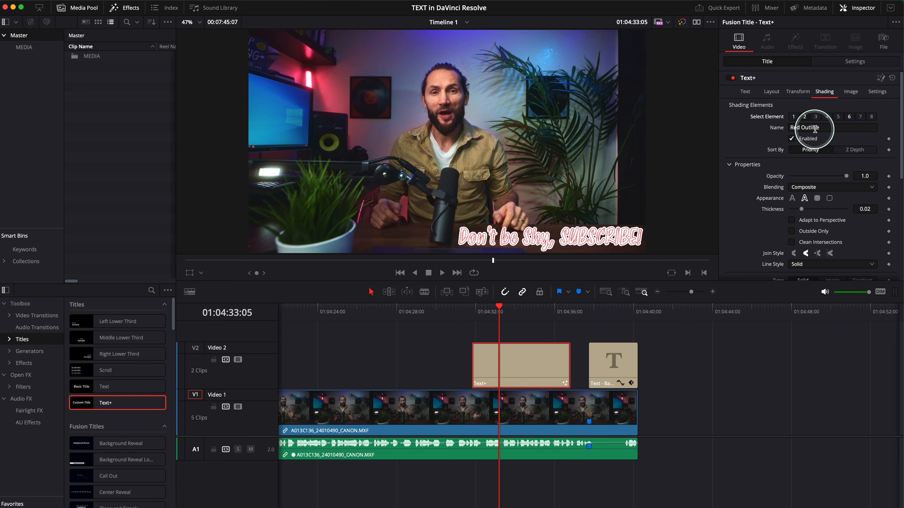
pyautogui.moveTo(845, 176); pyautogui.dragTo(865, 179)
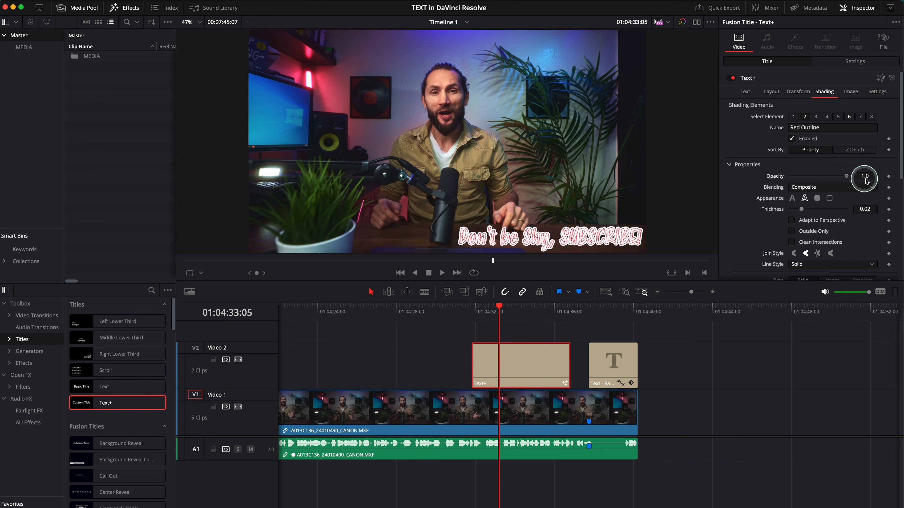
pyautogui.scroll(-5, 817, 209)
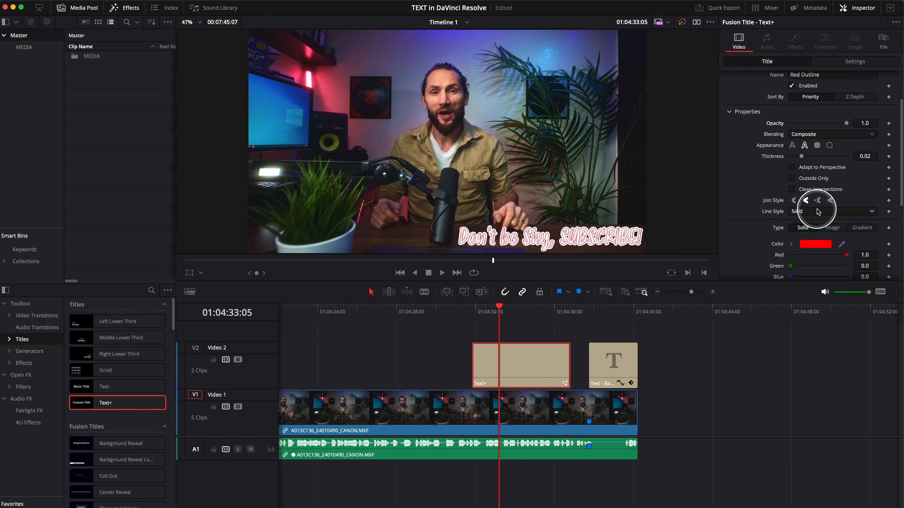
pyautogui.click(814, 112)
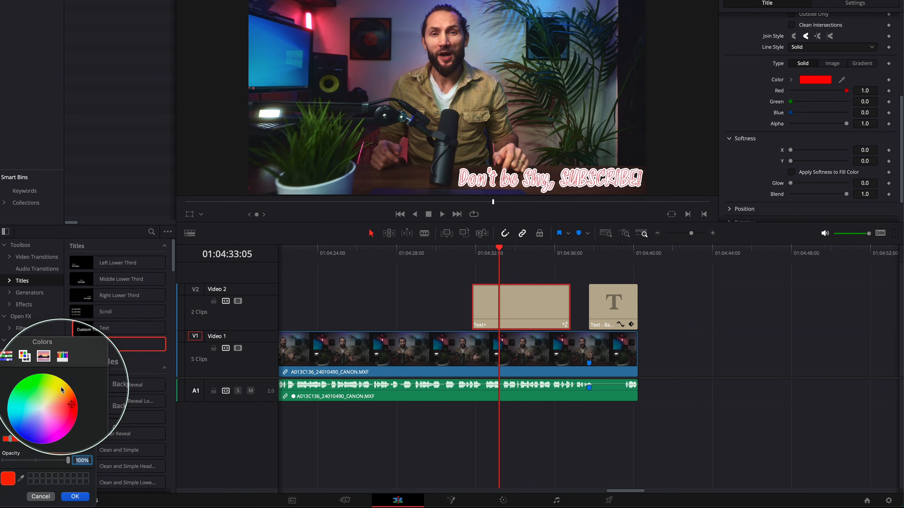
pyautogui.moveTo(70, 399)
pyautogui.mouseDown()
pyautogui.moveTo(56, 388)
pyautogui.moveTo(66, 385)
pyautogui.mouseUp()
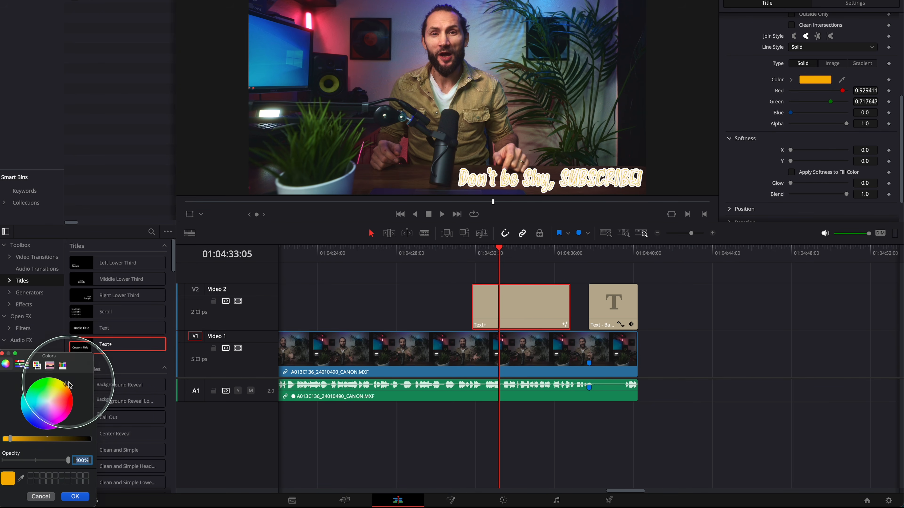
pyautogui.moveTo(9, 439)
pyautogui.mouseDown()
pyautogui.moveTo(40, 439)
pyautogui.moveTo(9, 438)
pyautogui.mouseUp()
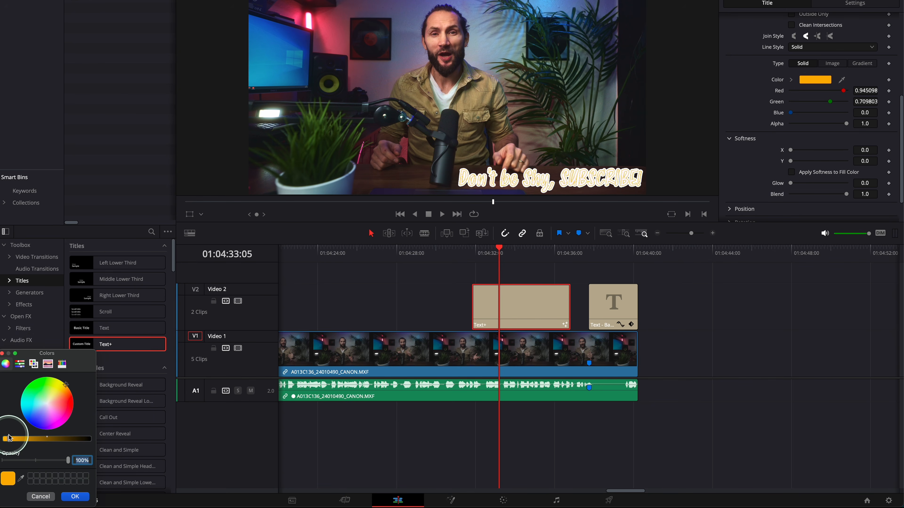
pyautogui.moveTo(43, 412); pyautogui.dragTo(89, 404)
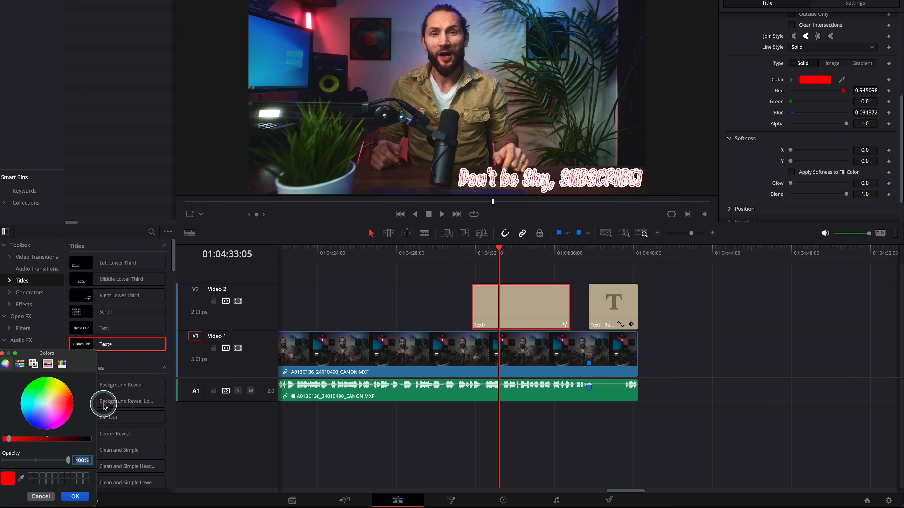
pyautogui.moveTo(102, 421); pyautogui.dragTo(74, 424)
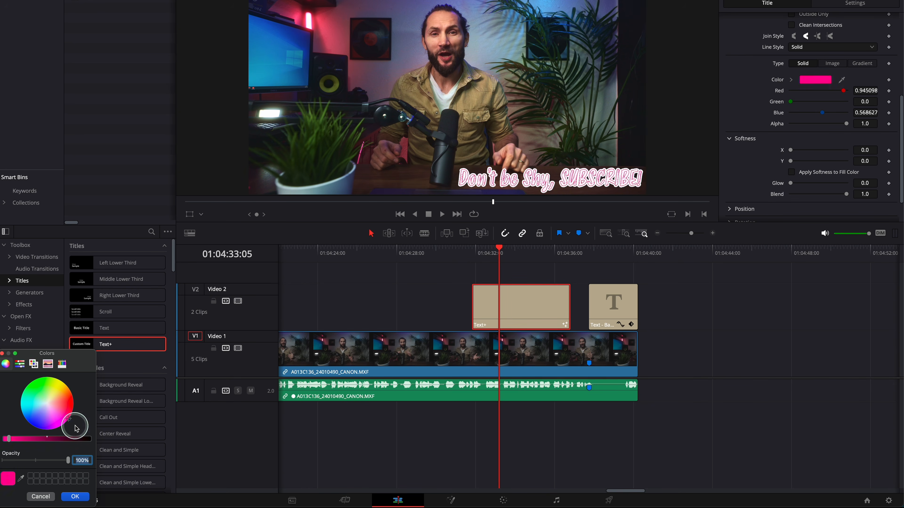
pyautogui.click(36, 428)
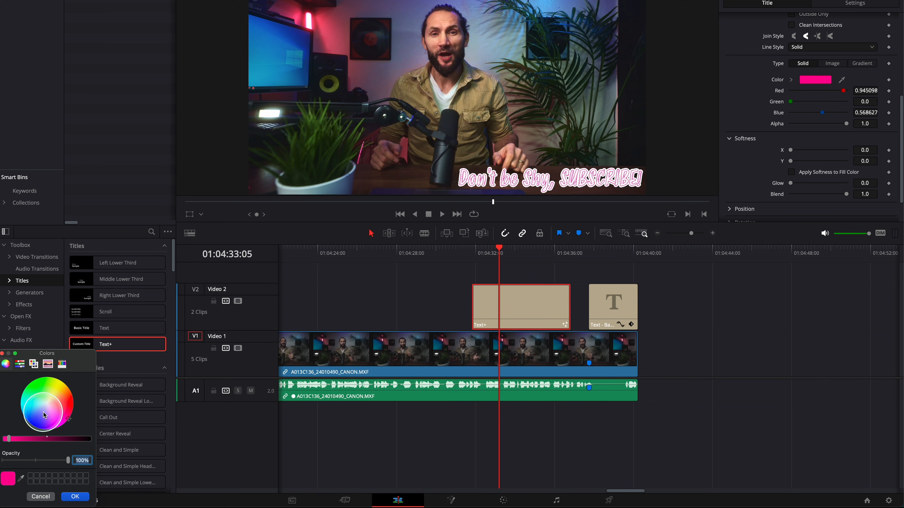
pyautogui.moveTo(43, 426); pyautogui.dragTo(71, 410)
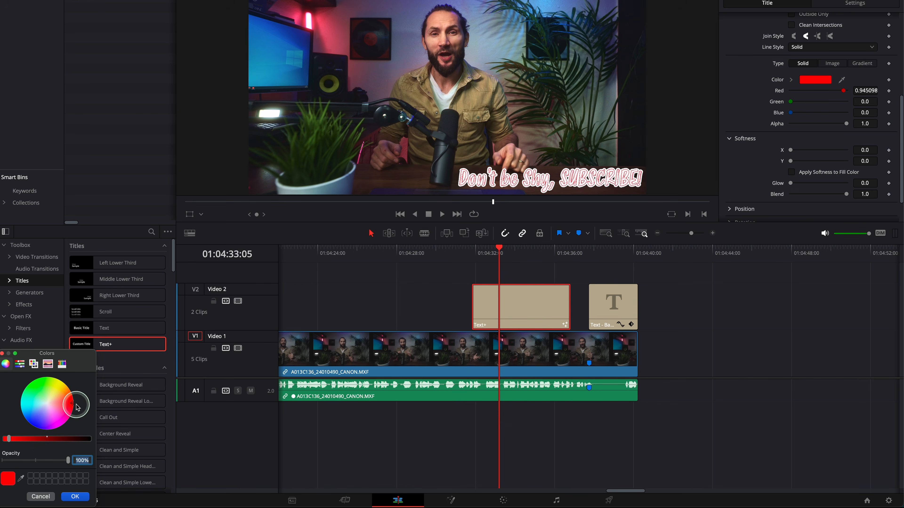
pyautogui.click(74, 496)
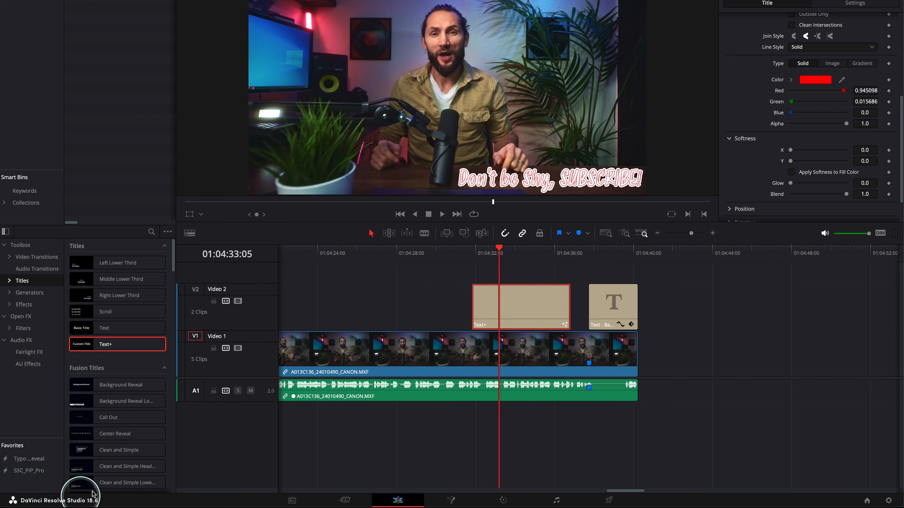
# Rotate the title's characters in the Transform settings to X -20.9, Y 36.5 and Z -23.5.
pyautogui.scroll(-2, 795, 137)
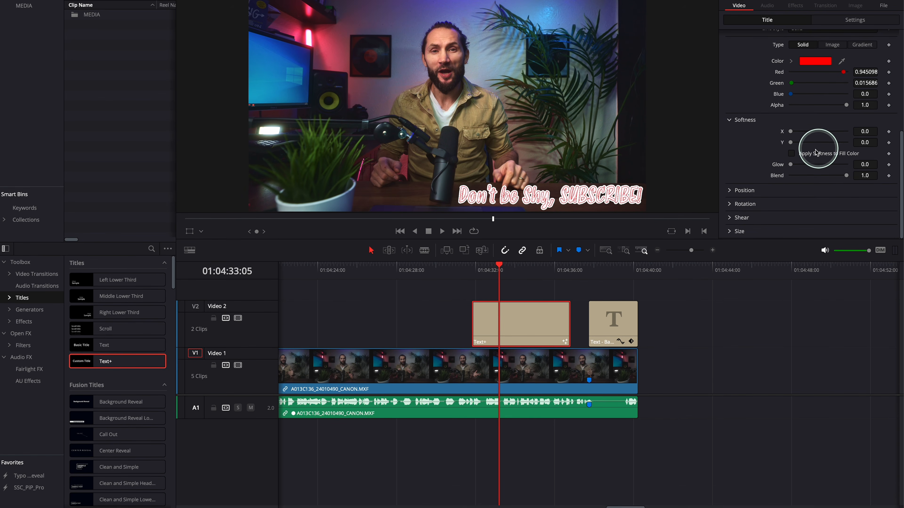
pyautogui.scroll(10, 807, 200)
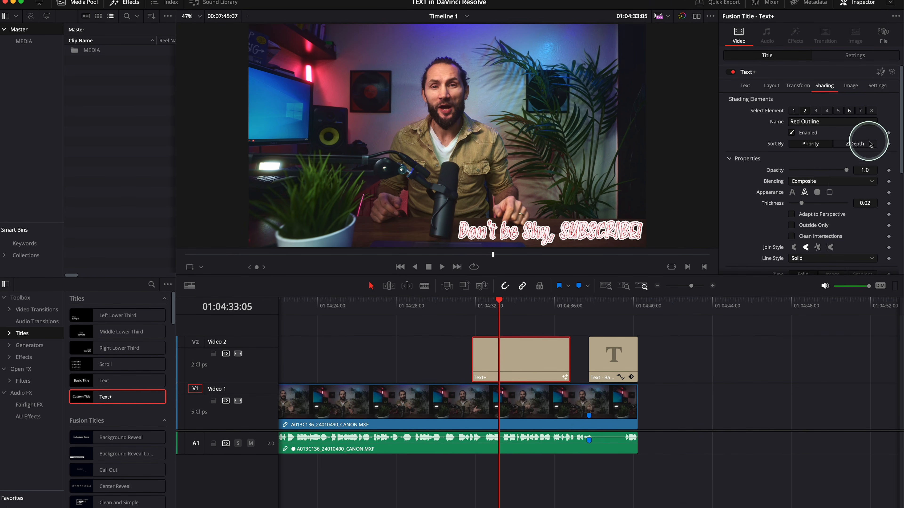
pyautogui.click(798, 93)
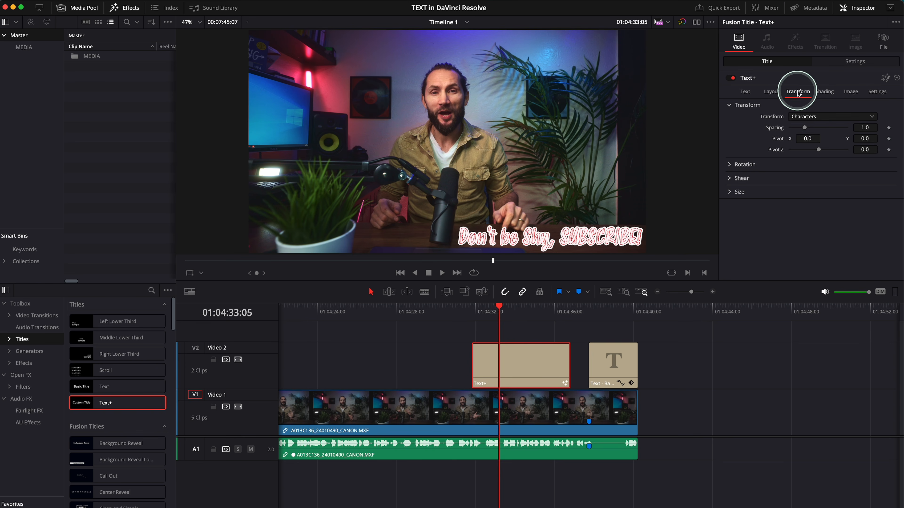
pyautogui.click(736, 164)
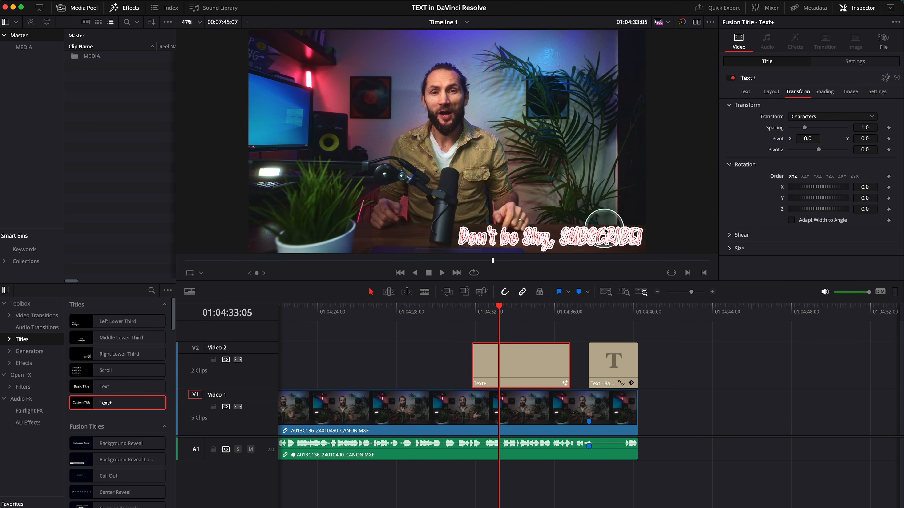
pyautogui.moveTo(801, 190)
pyautogui.mouseDown()
pyautogui.moveTo(812, 190)
pyautogui.moveTo(792, 189)
pyautogui.moveTo(813, 200)
pyautogui.mouseUp()
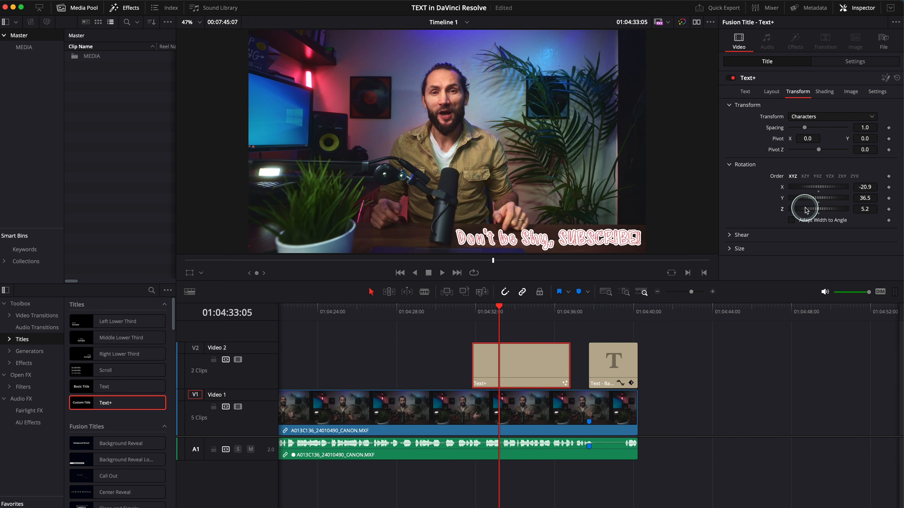
pyautogui.moveTo(800, 210); pyautogui.dragTo(800, 209)
# Try the XZY and YZX rotation orders while adjusting the character rotation to Y 44.3 and Z 2.6.
pyautogui.click(805, 176)
pyautogui.click(805, 176)
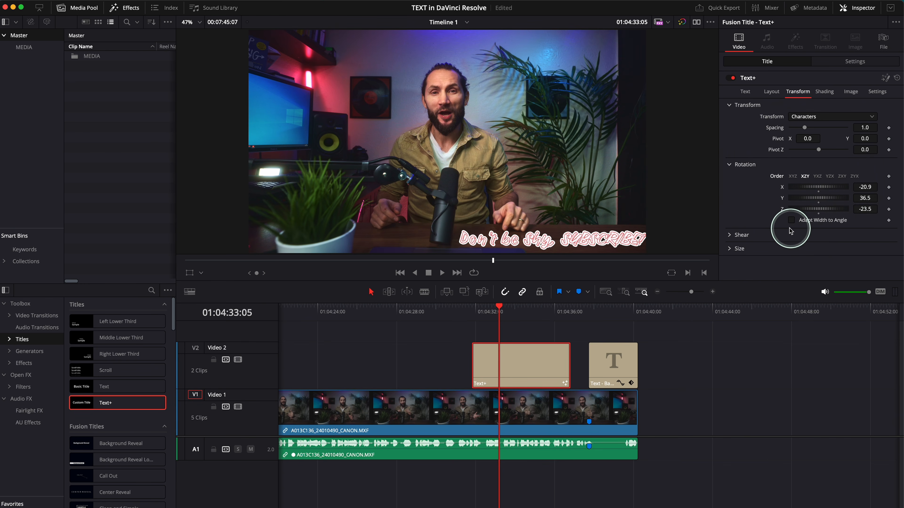
pyautogui.moveTo(806, 198); pyautogui.dragTo(817, 210)
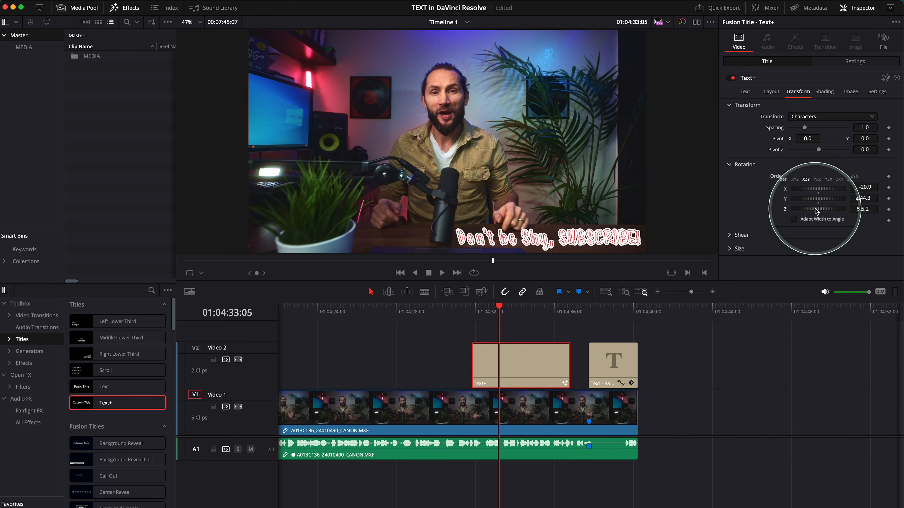
pyautogui.click(834, 179)
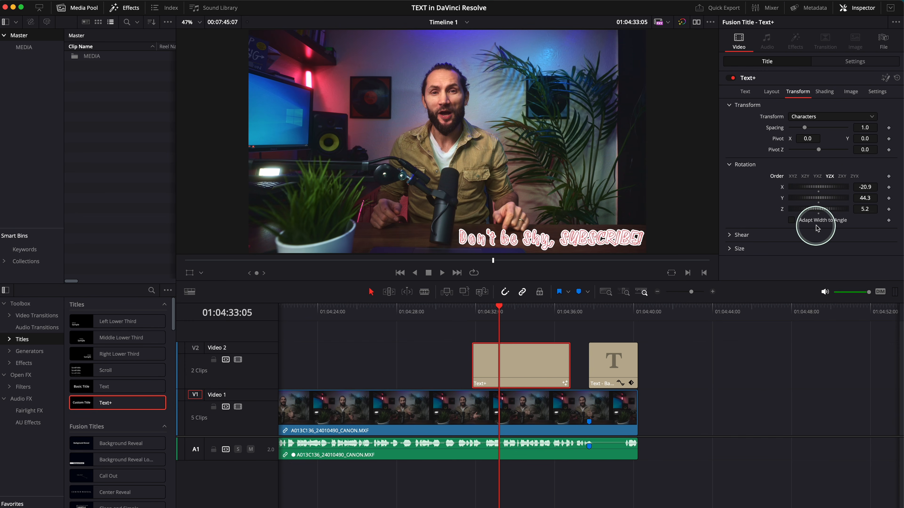
pyautogui.moveTo(811, 215); pyautogui.dragTo(810, 212)
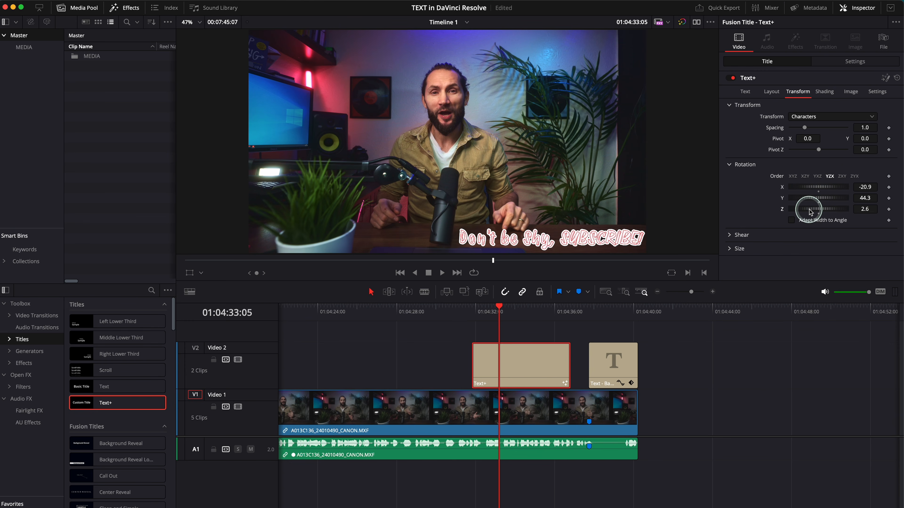
# Set the character rotation to X 65.2 and Y 13.0 in XYZ order, and move the pivot to X 1.838.
pyautogui.click(804, 176)
pyautogui.moveTo(818, 200); pyautogui.dragTo(813, 200)
pyautogui.click(793, 176)
pyautogui.moveTo(813, 188); pyautogui.dragTo(831, 188)
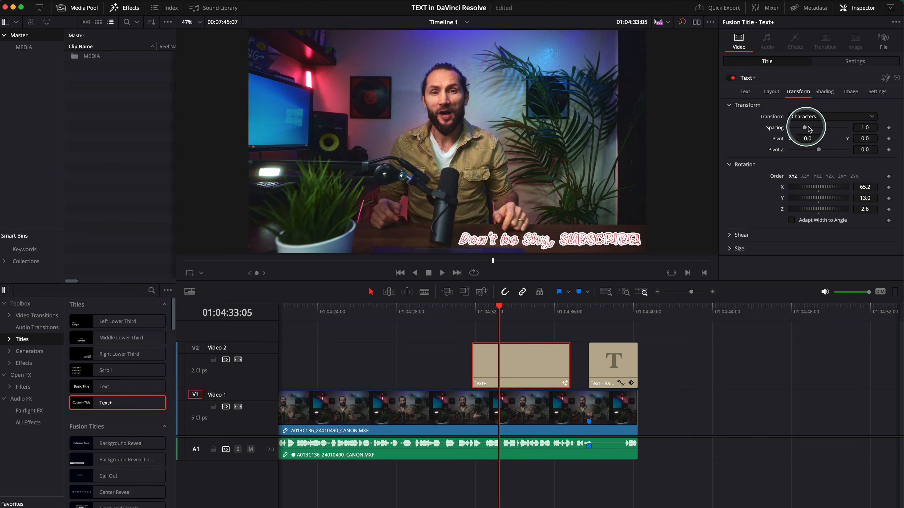
pyautogui.moveTo(805, 138); pyautogui.dragTo(573, 192)
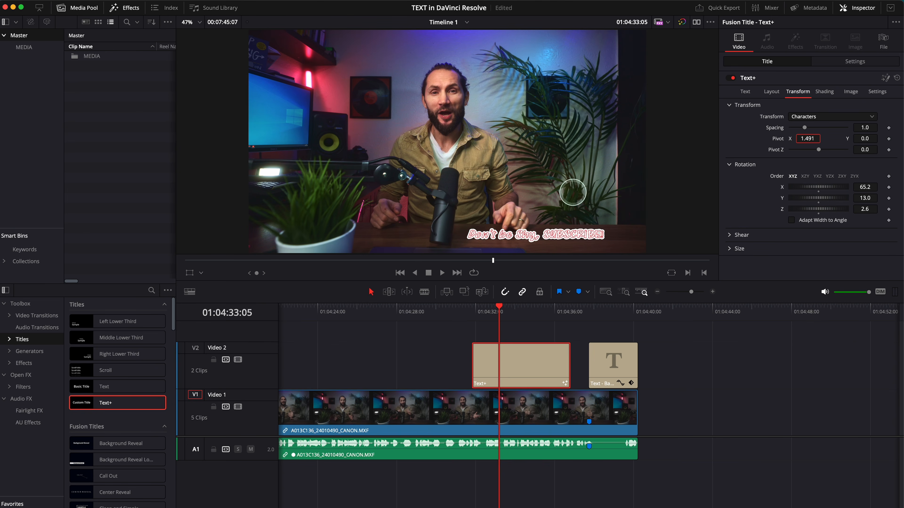
pyautogui.moveTo(565, 197); pyautogui.dragTo(725, 209)
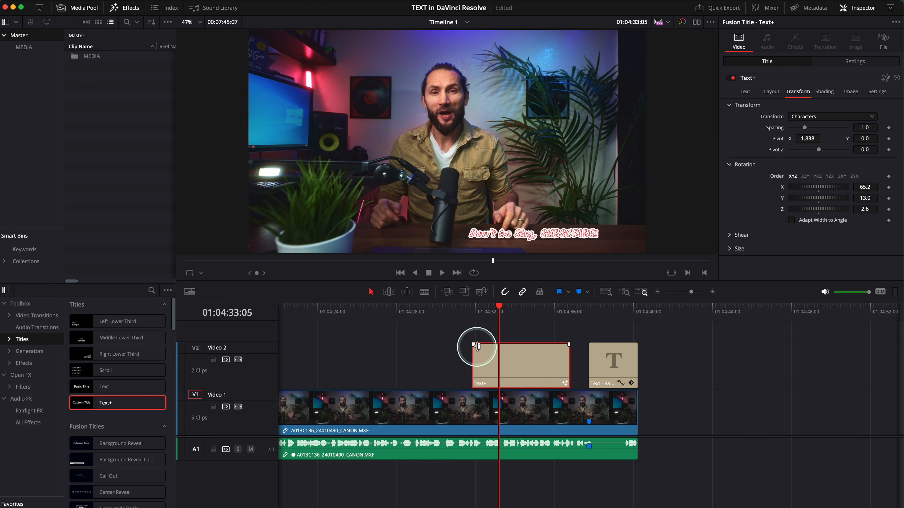
# Add a fade-in at the Text+ clip's start and a fade-out of about 20 frames at its end, and preview the fades.
pyautogui.moveTo(473, 344); pyautogui.dragTo(492, 344)
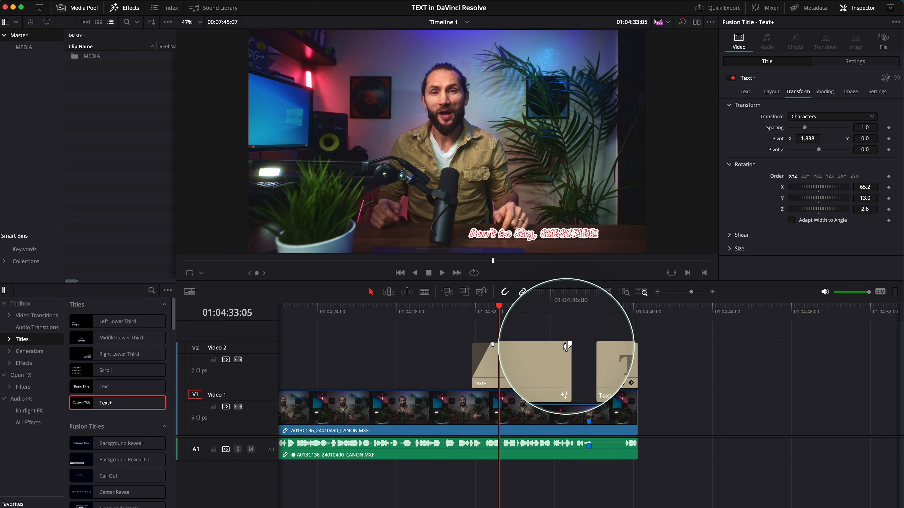
pyautogui.moveTo(569, 344); pyautogui.dragTo(556, 344)
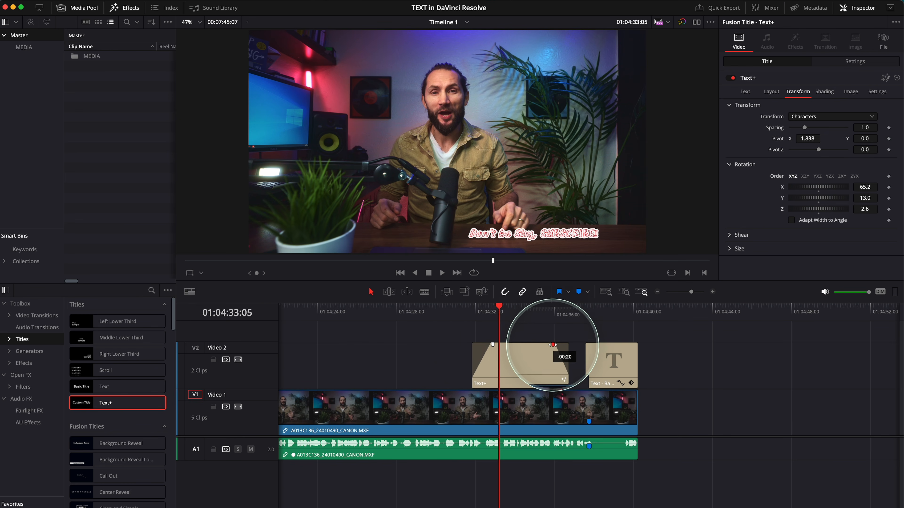
pyautogui.click(478, 315)
pyautogui.press('space')
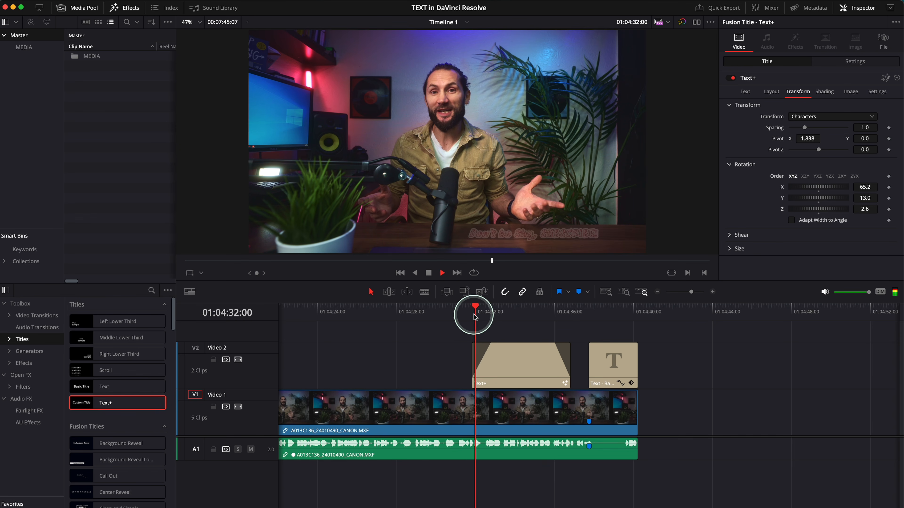
pyautogui.click(473, 315)
pyautogui.press('space')
# Keyframe the title's pivot X from 1.838 at 01:04:32:18 to -0.018 at 01:04:34:00, and play back the animation.
pyautogui.click(493, 309)
pyautogui.moveTo(493, 310)
pyautogui.mouseDown()
pyautogui.moveTo(481, 311)
pyautogui.moveTo(492, 311)
pyautogui.mouseUp()
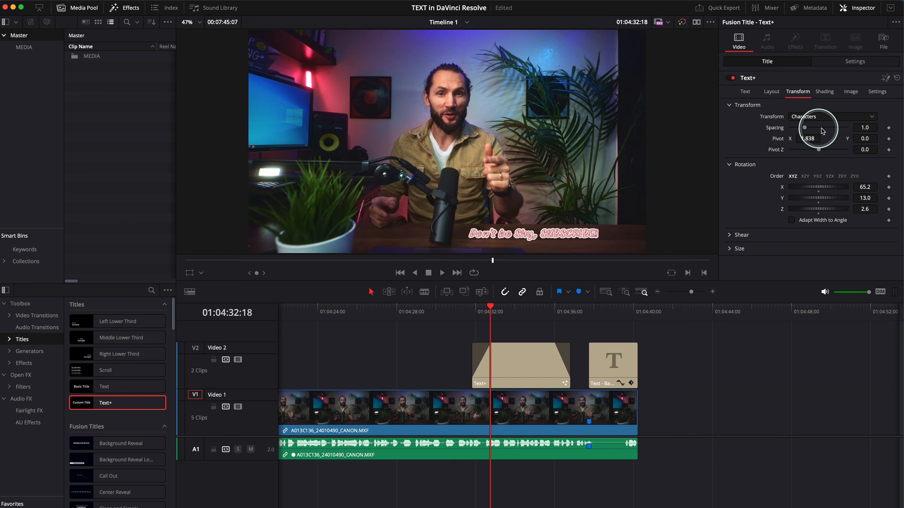
pyautogui.click(889, 139)
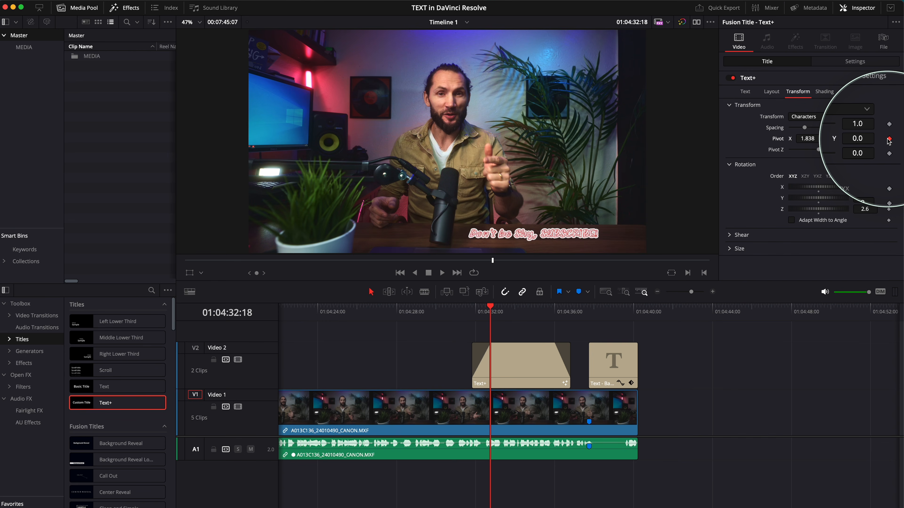
pyautogui.moveTo(490, 313); pyautogui.dragTo(515, 308)
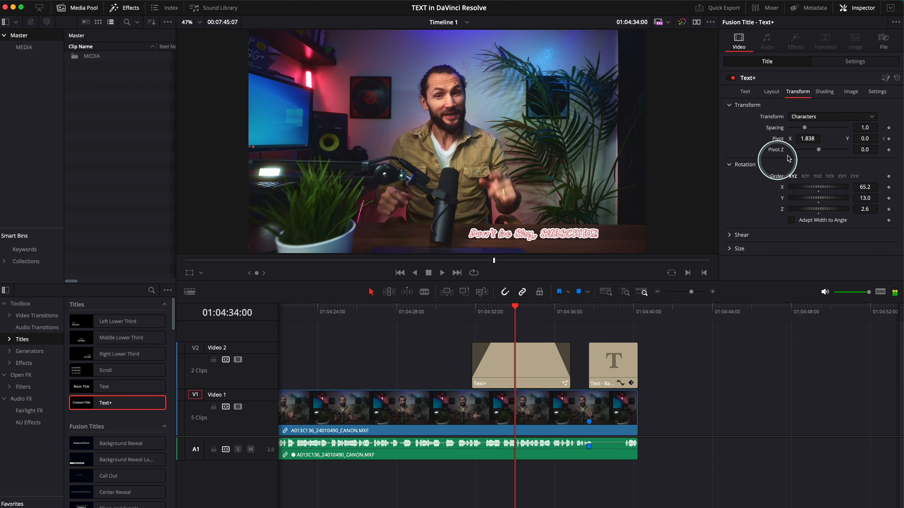
pyautogui.moveTo(808, 138); pyautogui.dragTo(435, 185)
pyautogui.click(472, 312)
pyautogui.press('space')
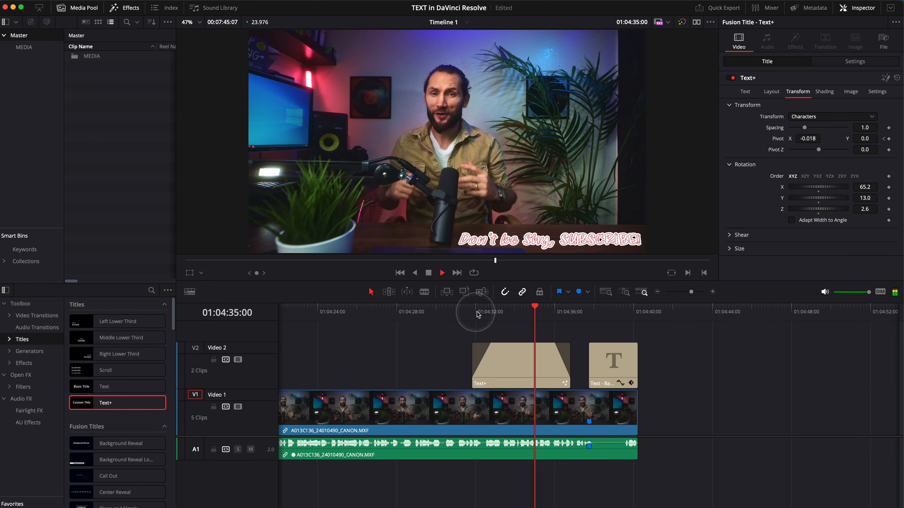
pyautogui.click(476, 313)
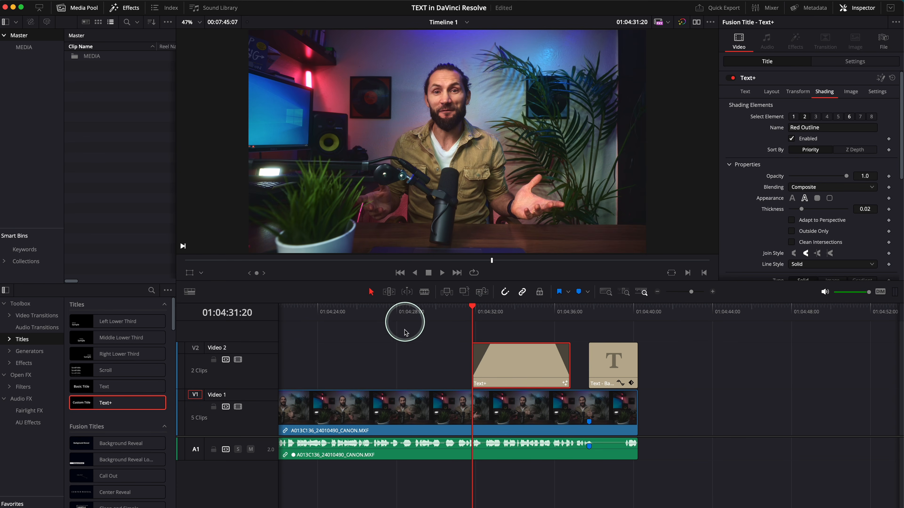
# Add another Text+ title on Video 2 ahead of the existing one and set its text to THANK YOU.
pyautogui.click(380, 308)
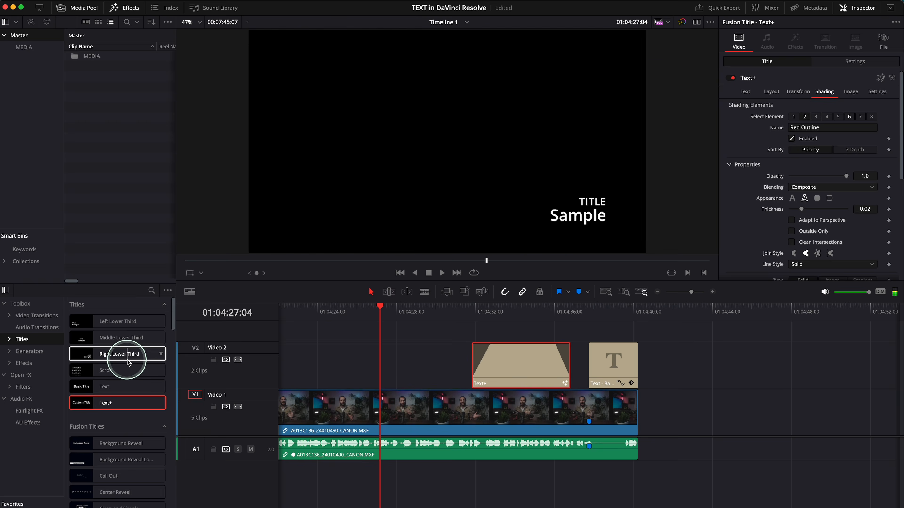
pyautogui.moveTo(112, 401); pyautogui.dragTo(336, 359)
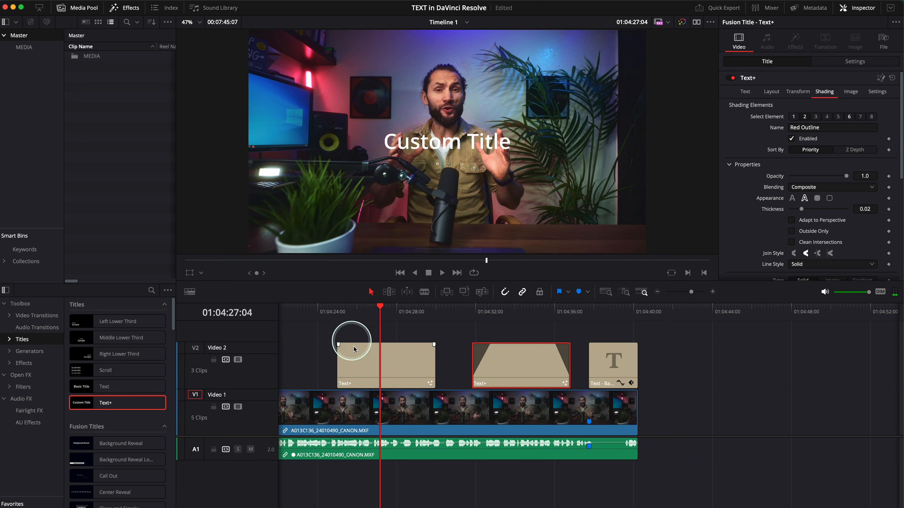
pyautogui.moveTo(356, 316); pyautogui.dragTo(350, 315)
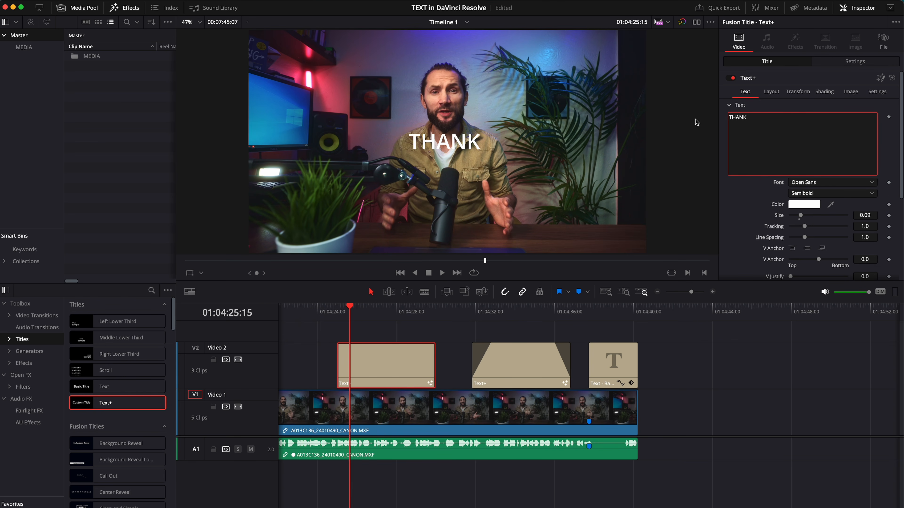
pyautogui.write('OU')
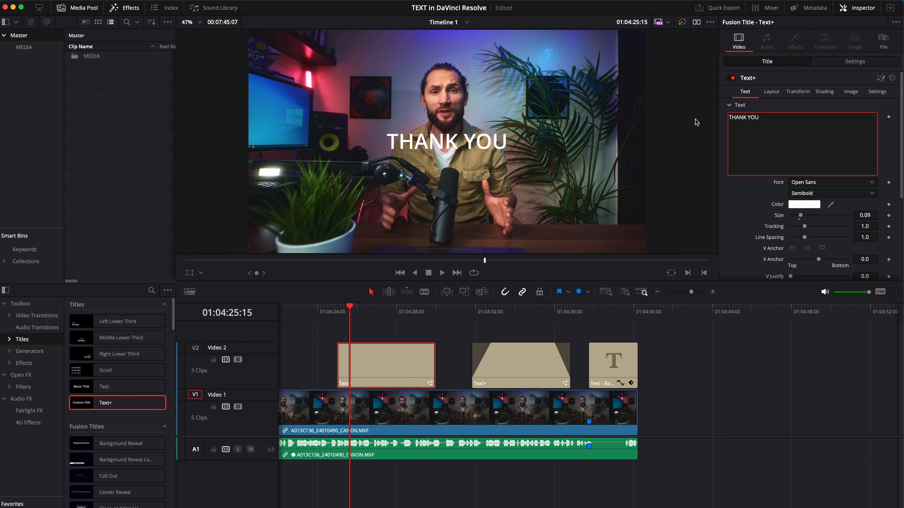
# Complete the new title's text as THANK YOU! and move the playhead to 01:04:27:06 within its clip.
pyautogui.write('!')
pyautogui.click(381, 354)
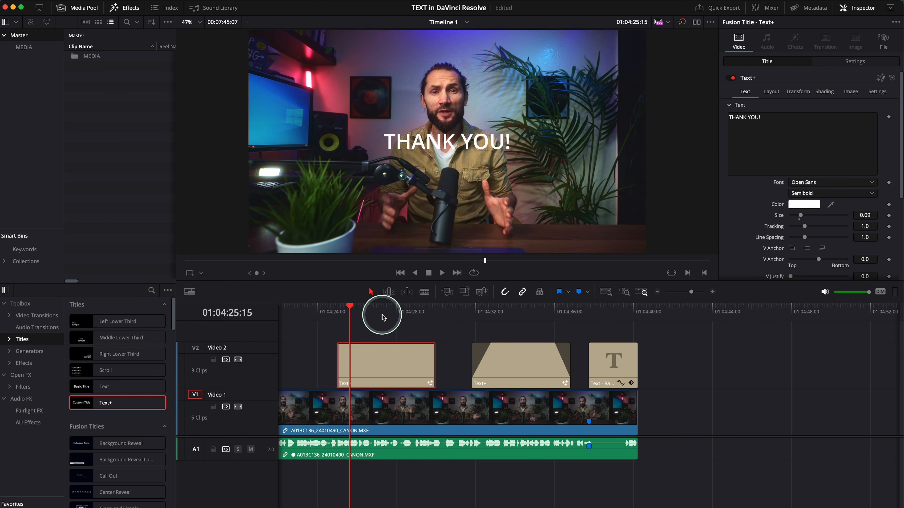
pyautogui.click(381, 316)
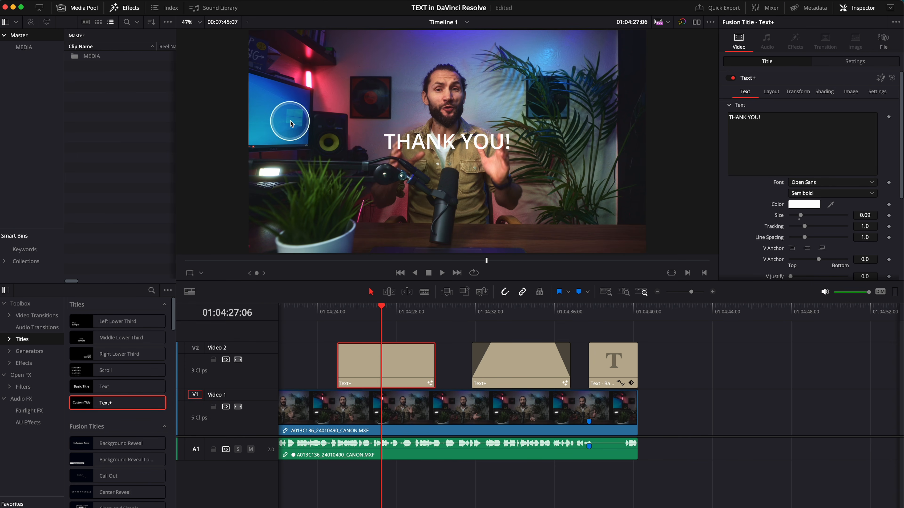
# Set the THANK YOU! title's font to Arial Bold and enlarge its size to 0.2205.
pyautogui.click(869, 182)
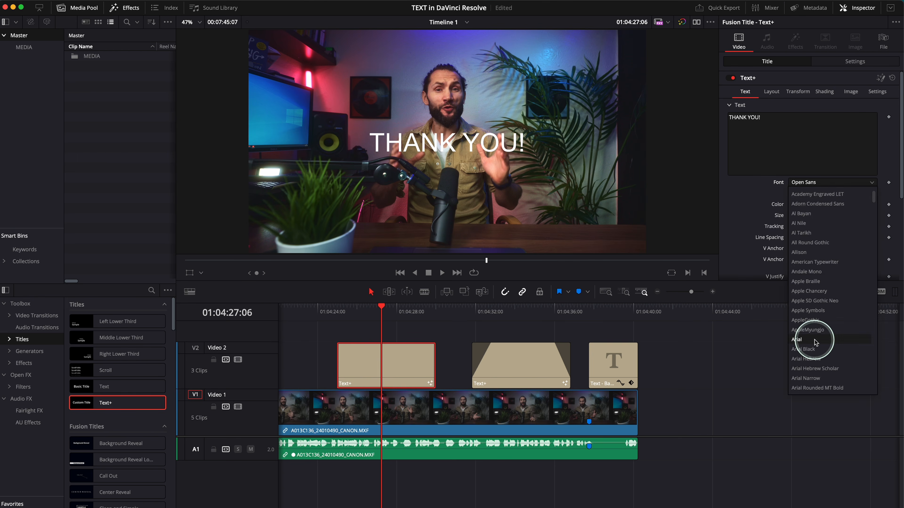
pyautogui.click(814, 340)
pyautogui.click(811, 193)
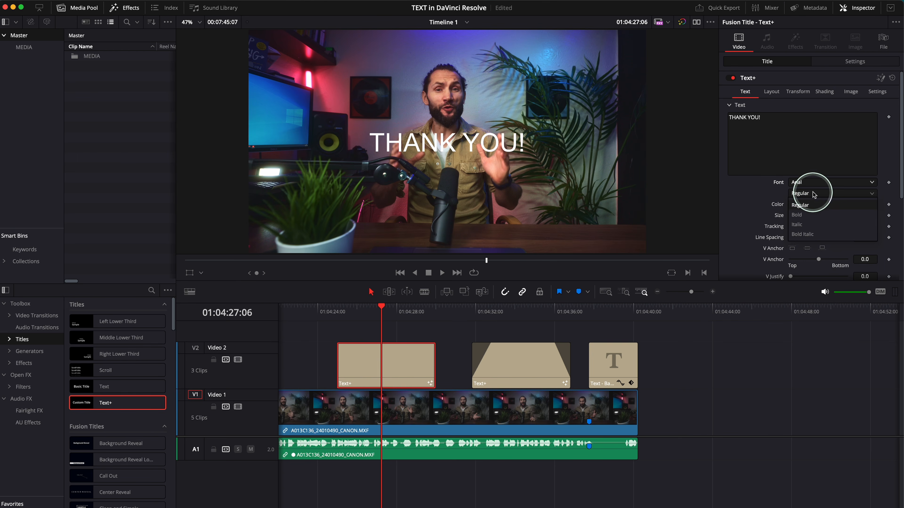
pyautogui.click(805, 234)
pyautogui.click(802, 215)
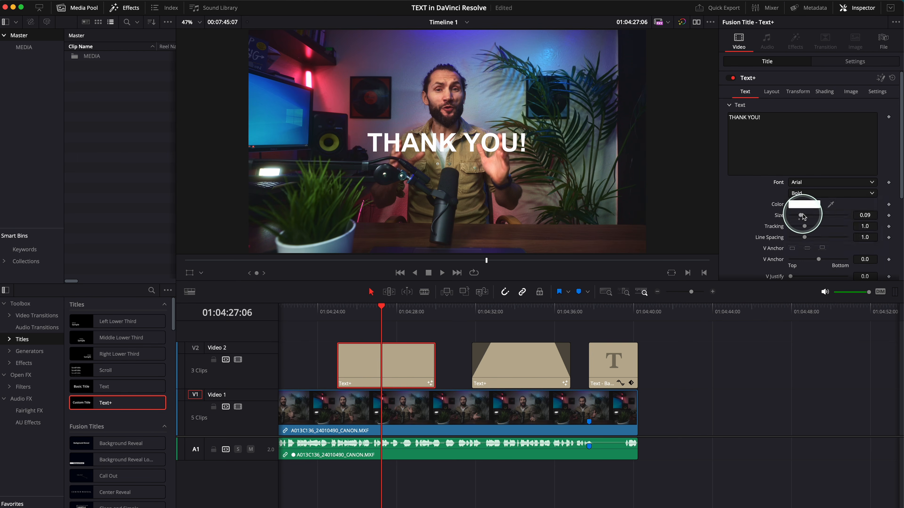
pyautogui.moveTo(802, 216); pyautogui.dragTo(817, 216)
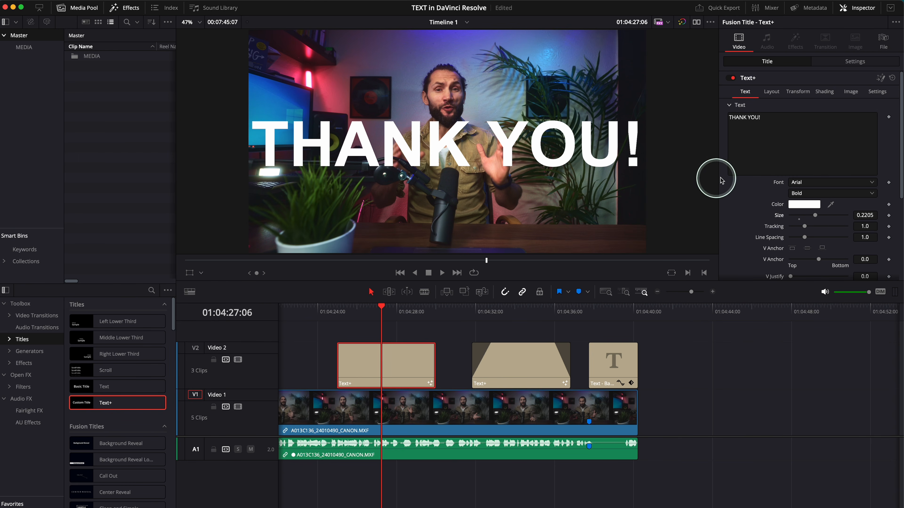
# Reposition the THANK YOU! title by setting its layout center to X 0.497 and Y 0.58.
pyautogui.click(771, 92)
pyautogui.moveTo(807, 127); pyautogui.dragTo(806, 127)
pyautogui.moveTo(862, 127); pyautogui.dragTo(869, 127)
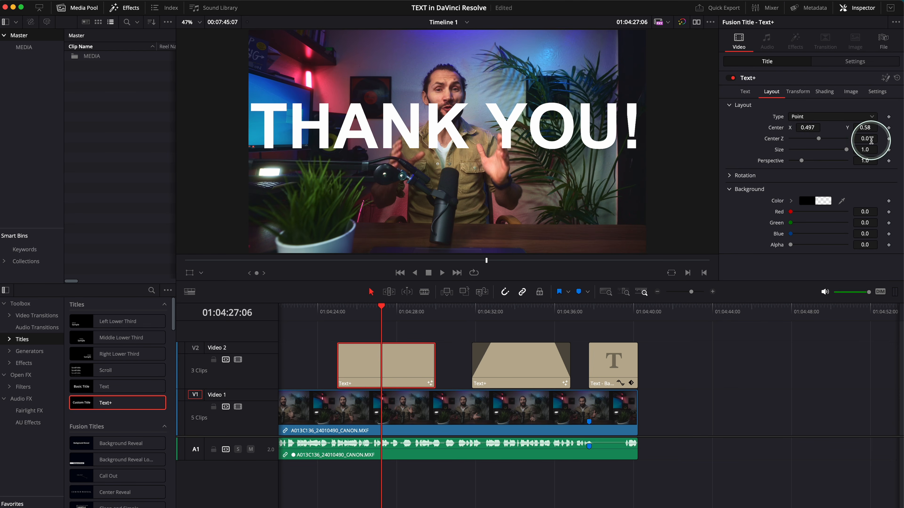